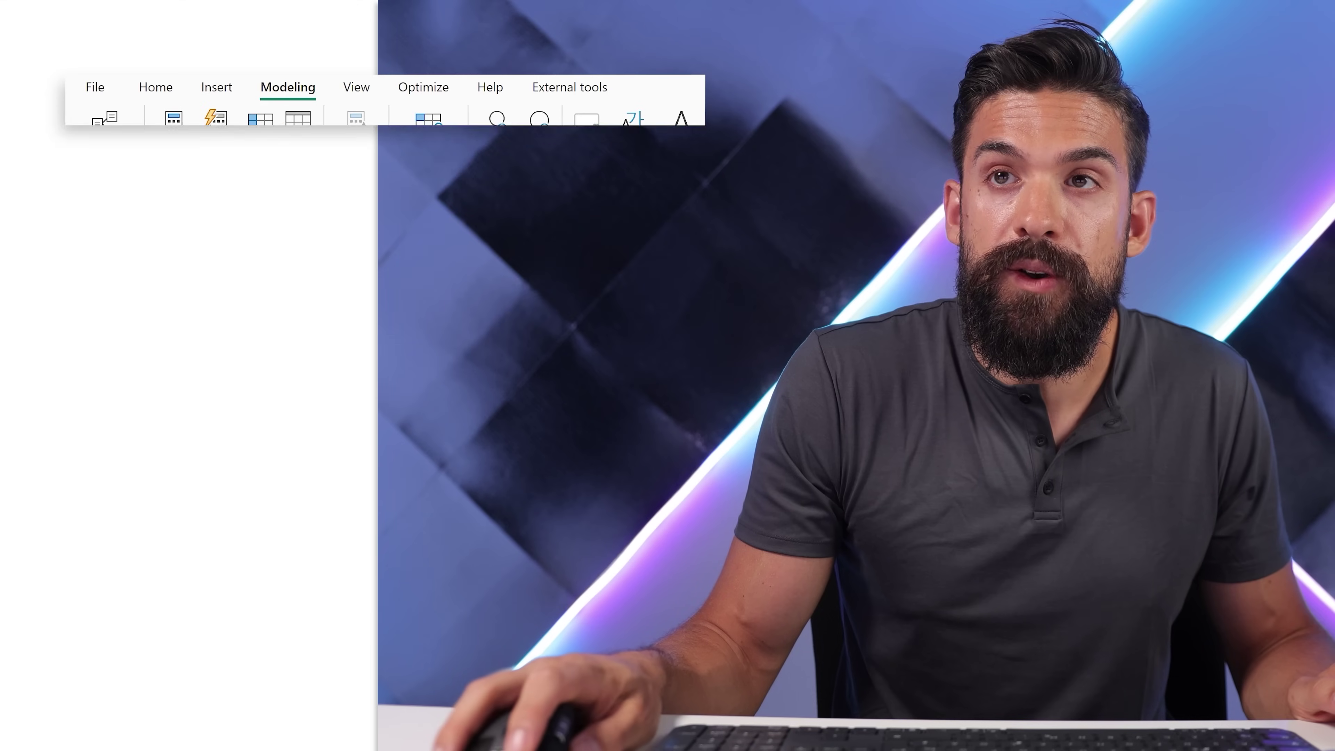
# - Start a new numeric range parameter and name it "# Pages"
pyautogui.click(437, 163)
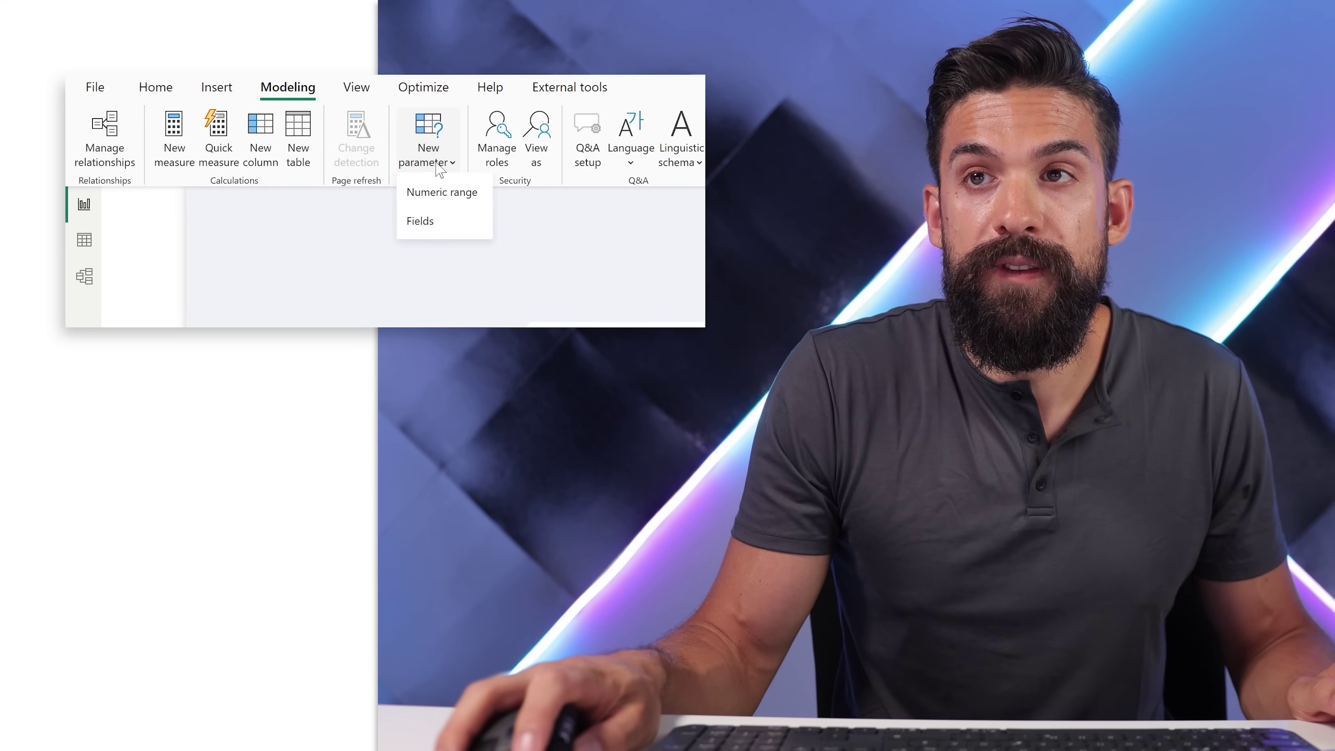
pyautogui.click(441, 191)
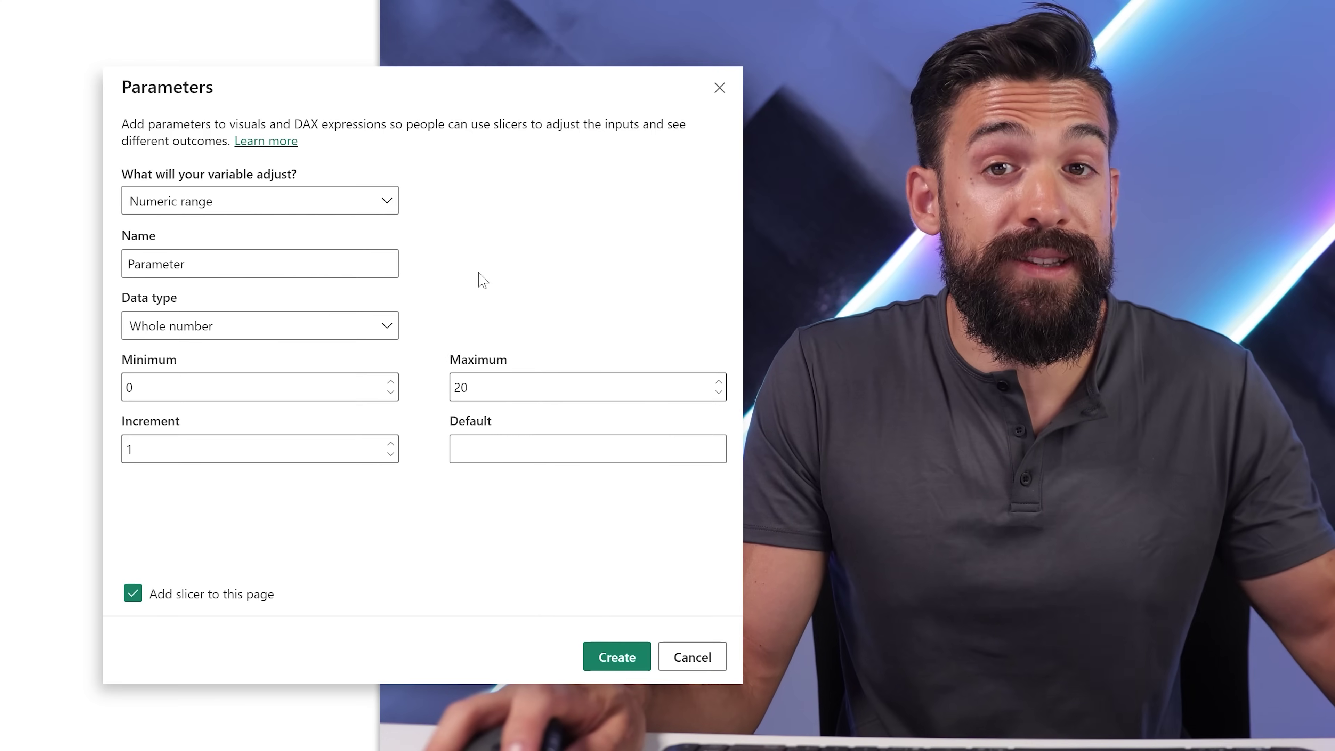
pyautogui.click(307, 266)
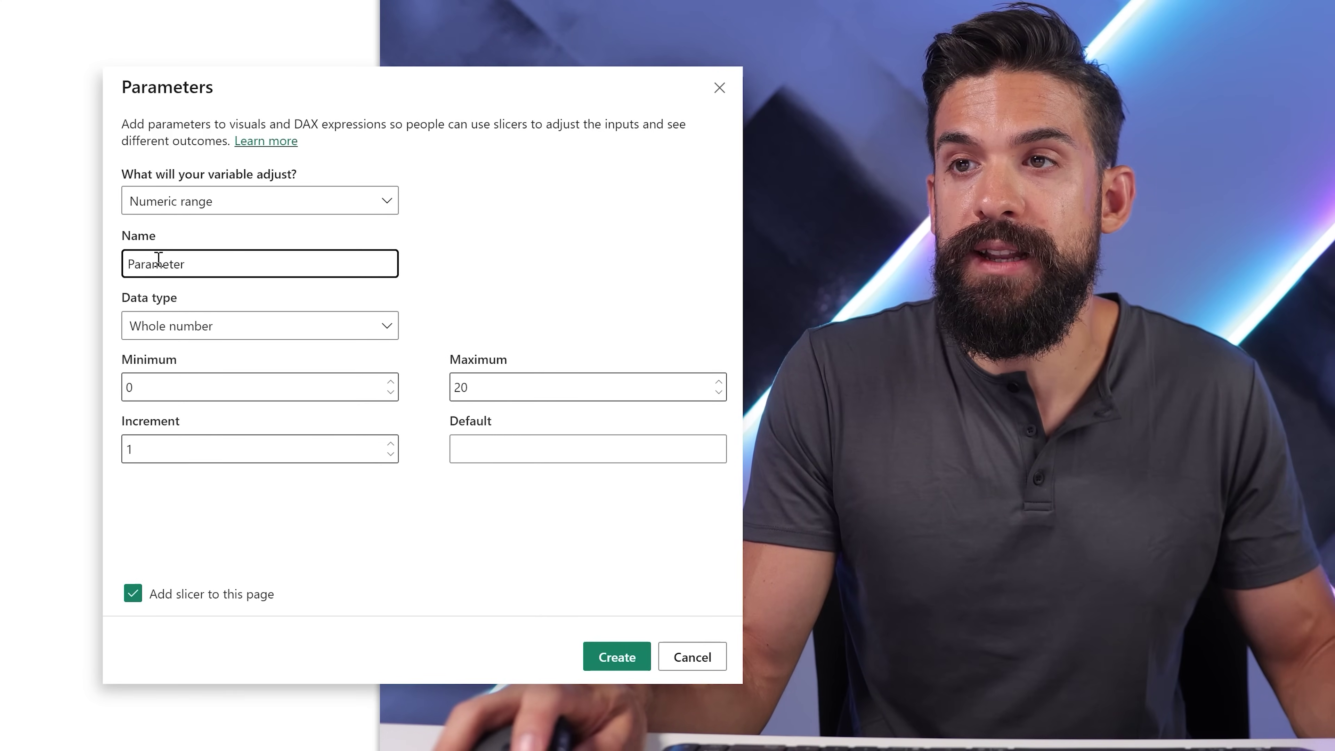
pyautogui.hotkey('ctrl', 'a')
pyautogui.write('# Pages')
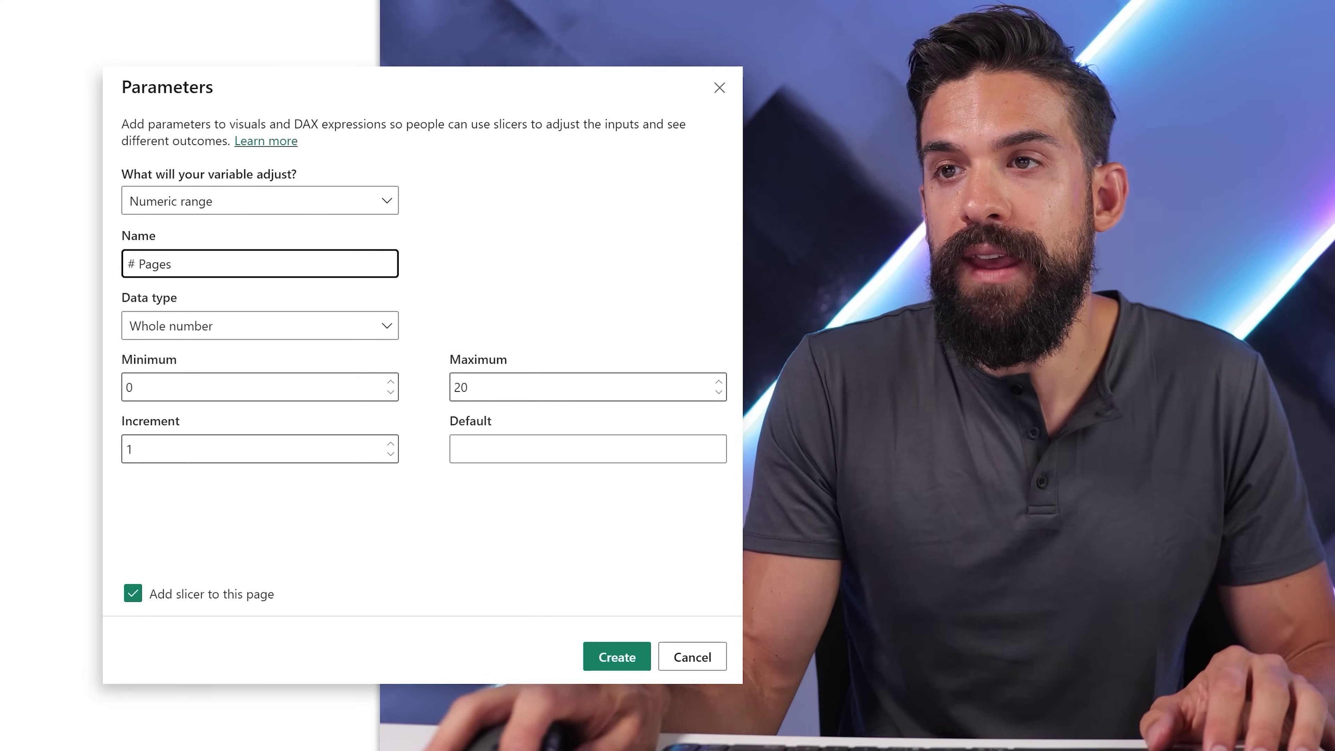
# - Set the parameter's minimum to 1 and its maximum to 50
pyautogui.click(128, 387)
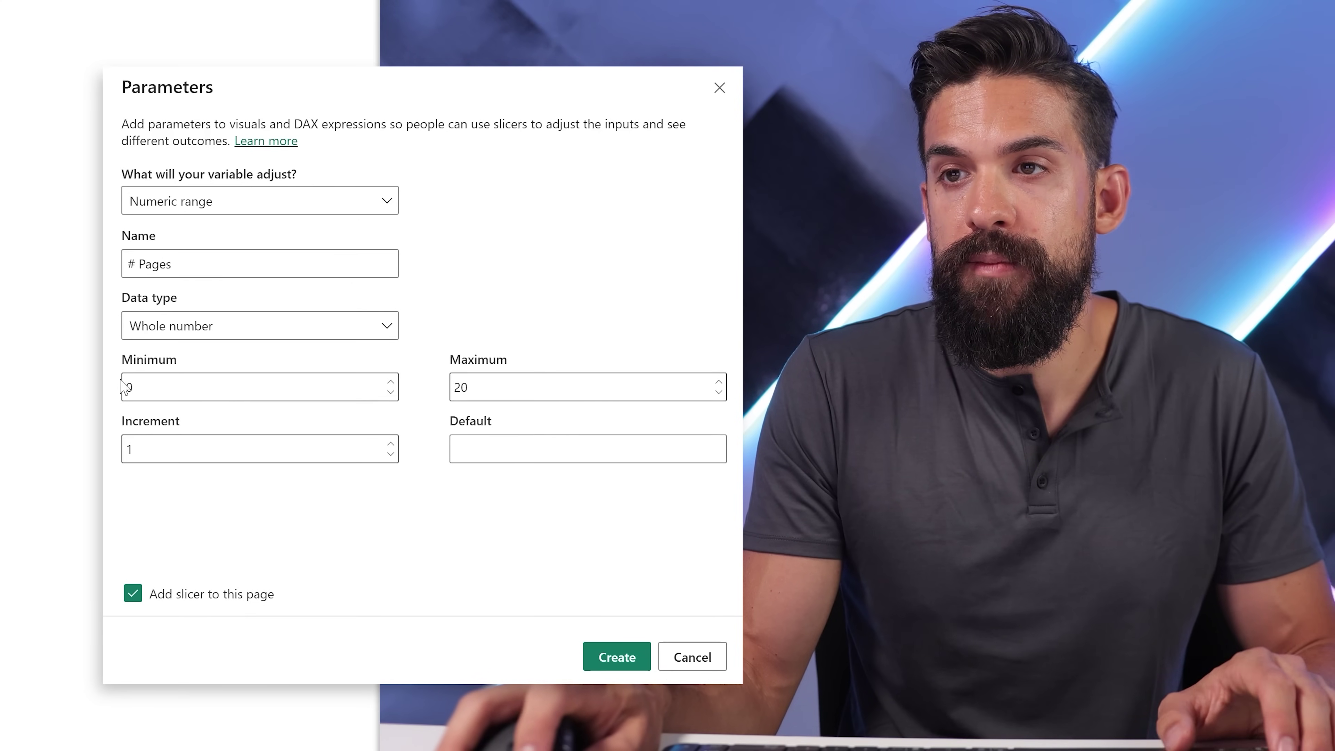
pyautogui.doubleClick(173, 393)
pyautogui.write('1')
pyautogui.click(497, 387)
pyautogui.doubleClick(462, 387)
pyautogui.write('5')
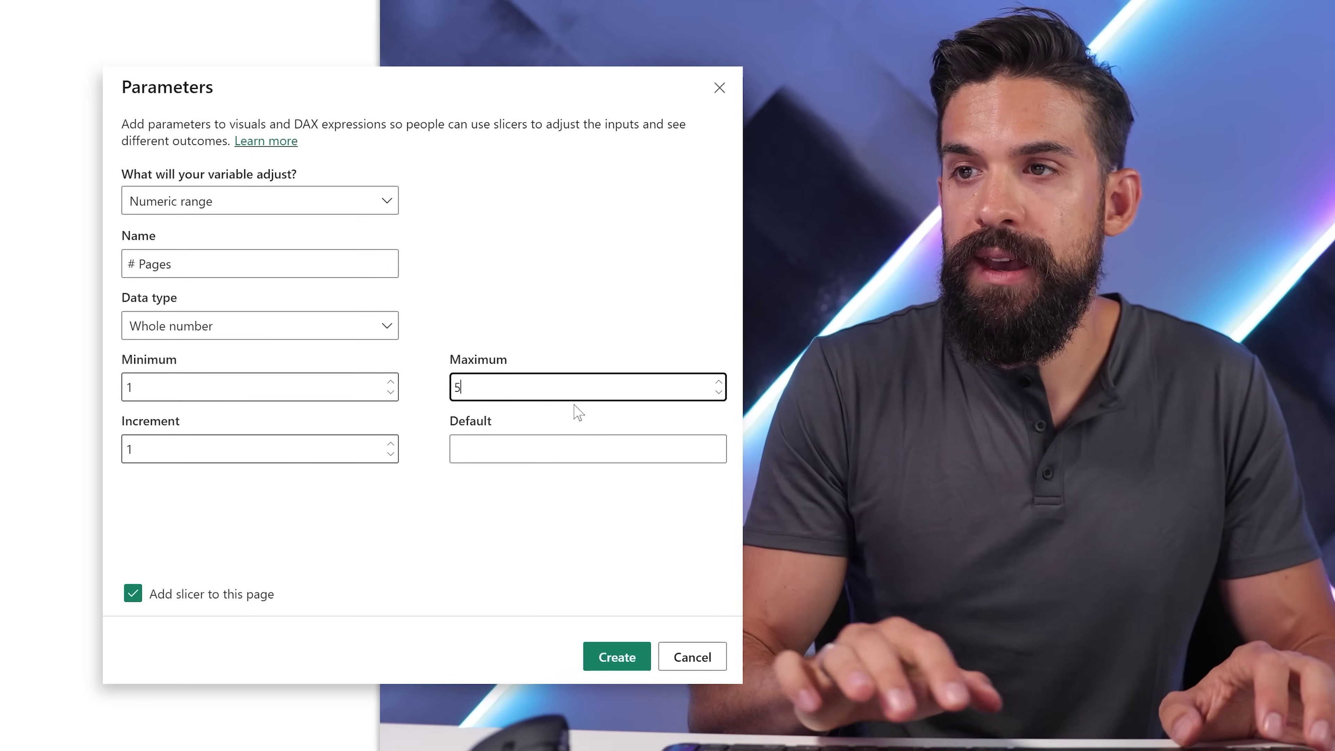
pyautogui.write('0')
# - Set the parameter's default value to 1 and create it with a slicer on this page
pyautogui.click(253, 449)
pyautogui.click(482, 447)
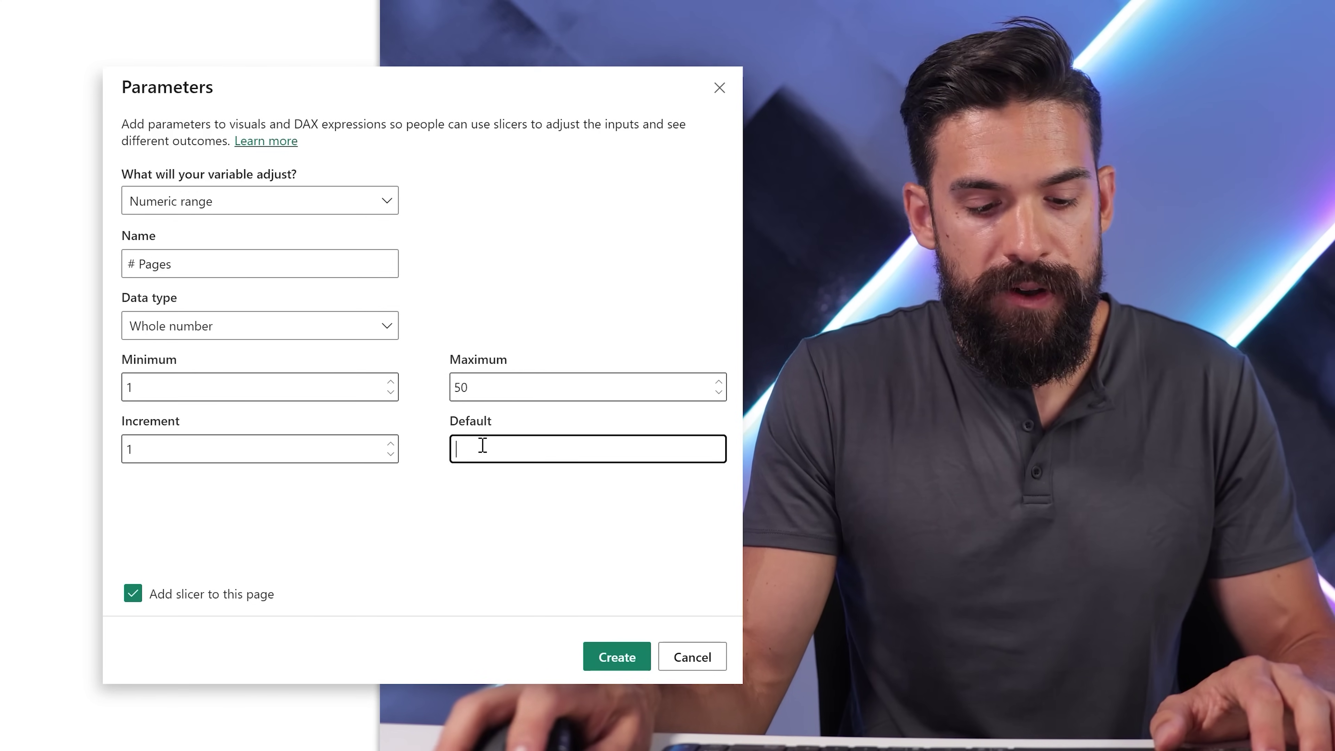
pyautogui.write('1')
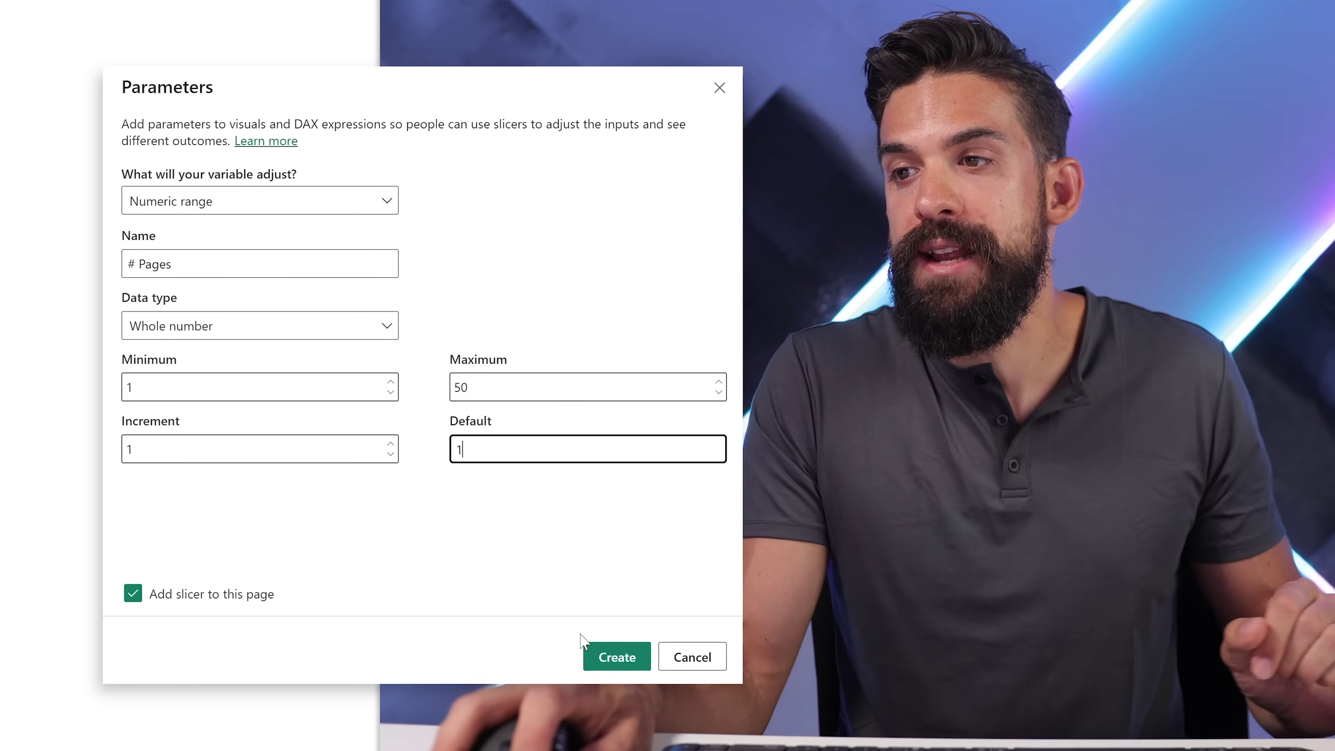
pyautogui.click(599, 658)
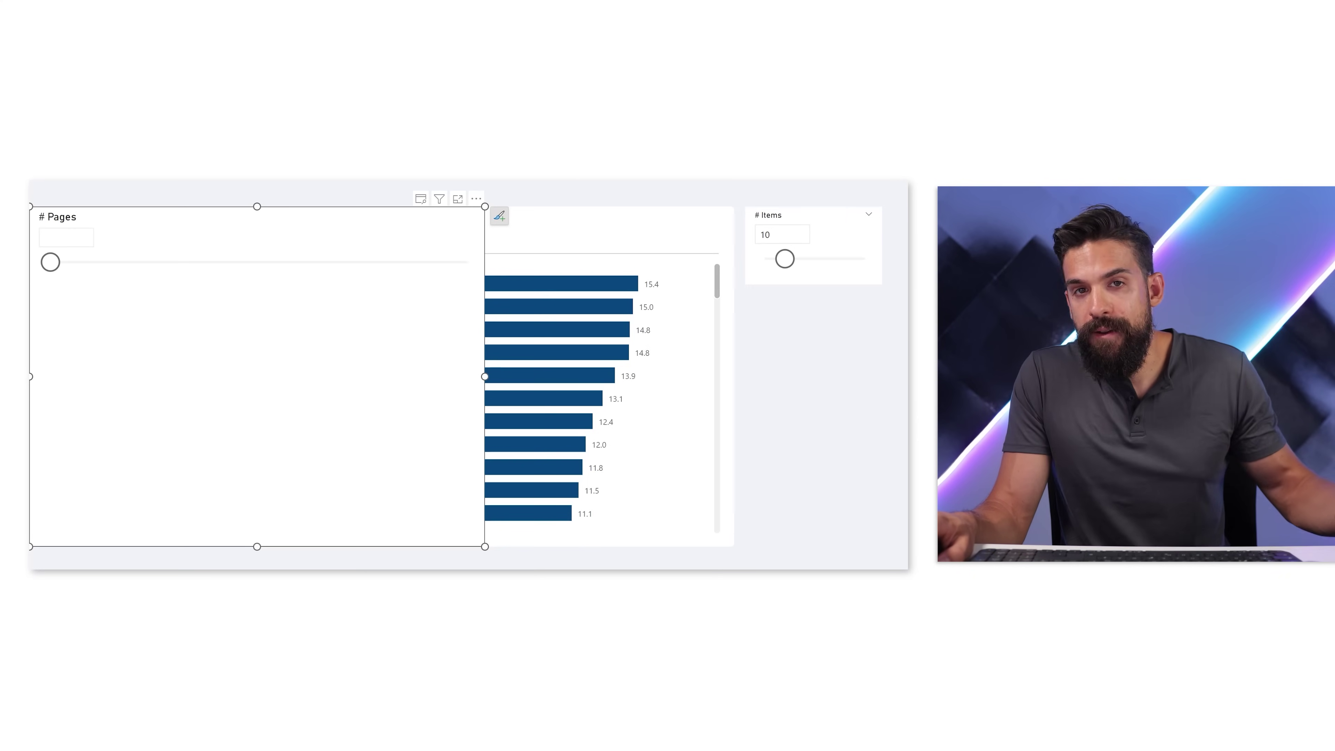
# - Shrink the # Pages slicer, place it directly below the # Items slicer and match its width to that slicer
pyautogui.moveTo(484, 547); pyautogui.dragTo(134, 285)
pyautogui.moveTo(82, 221); pyautogui.dragTo(746, 285)
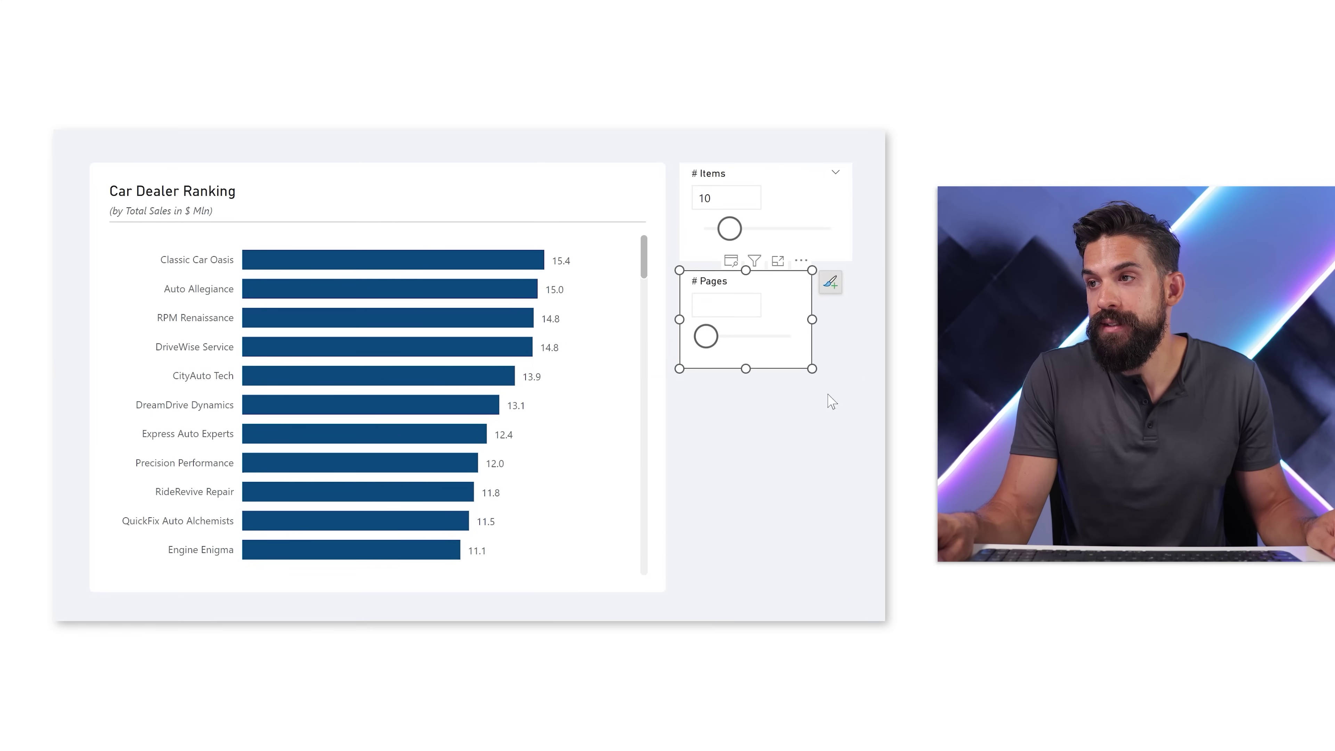
pyautogui.moveTo(811, 369); pyautogui.dragTo(851, 363)
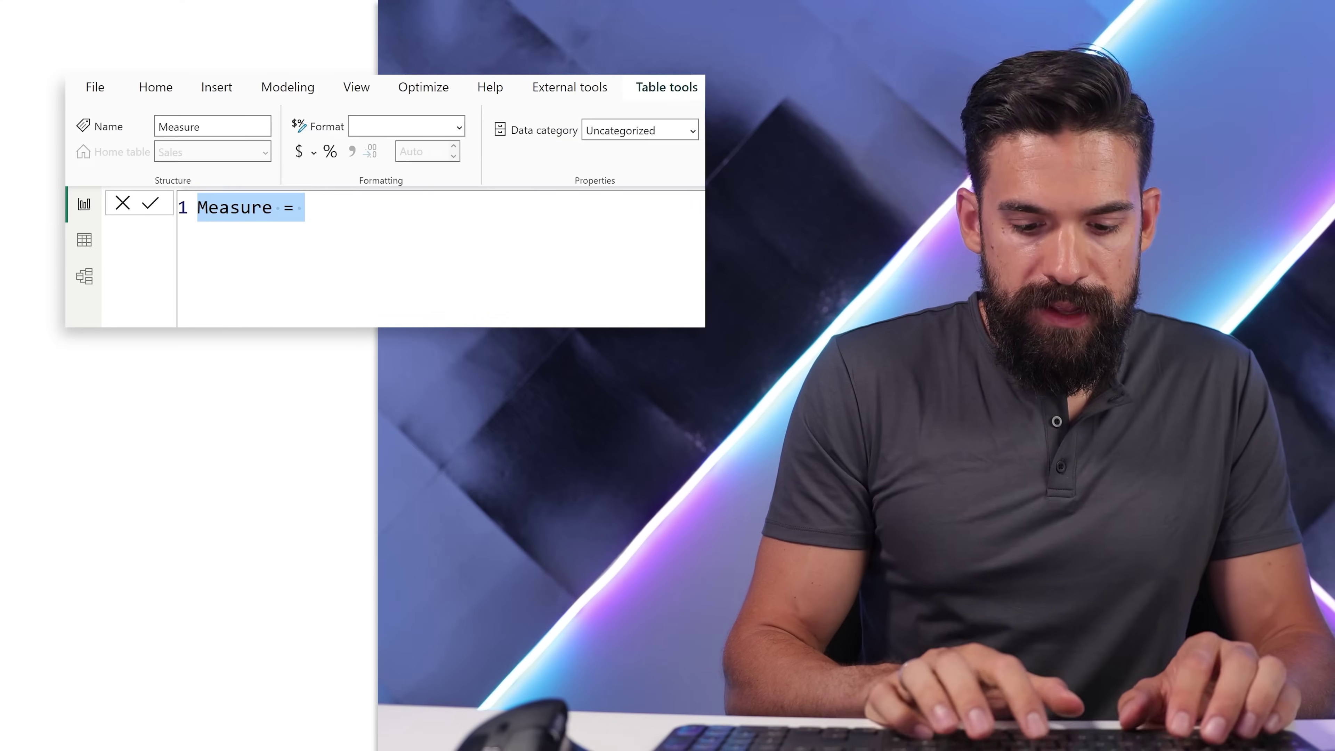
# - Name the new measure "Item Rank" and begin its formula on a second line with the RANKX function
pyautogui.write('Item Rank ')
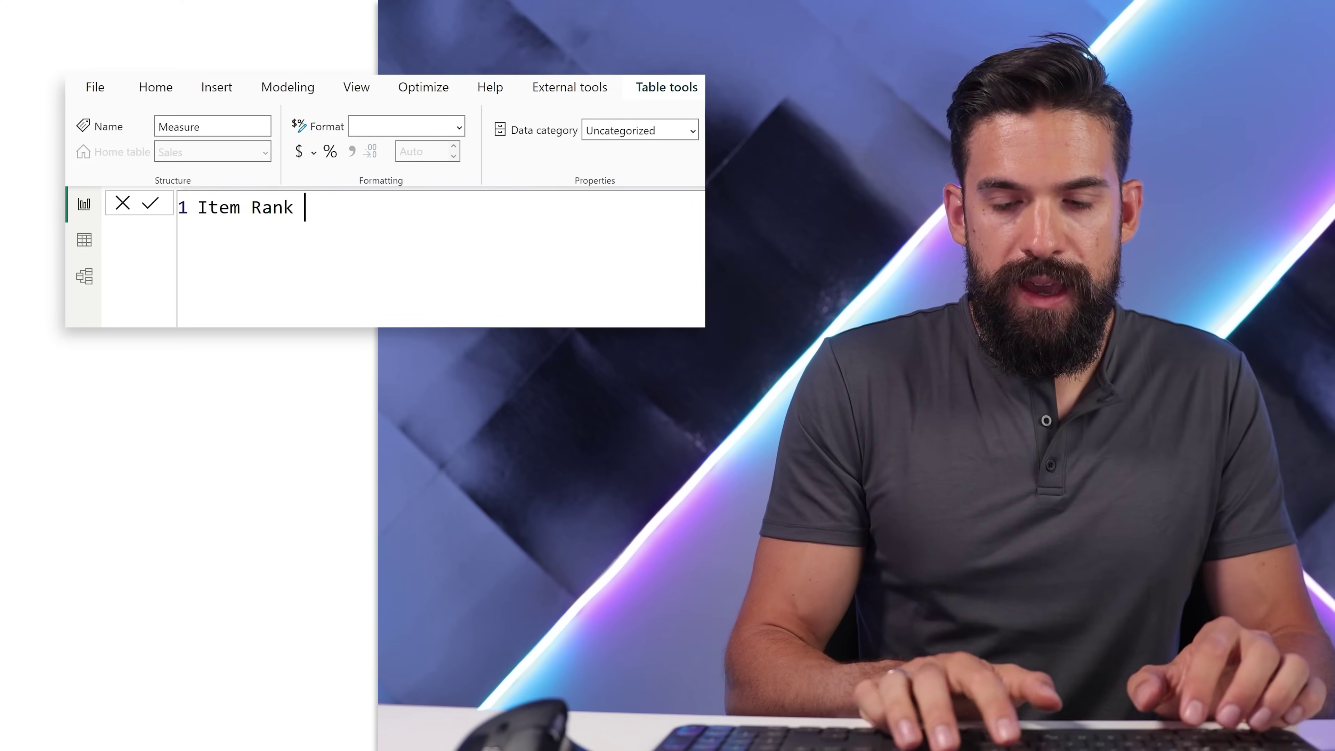
pyautogui.write('=')
pyautogui.hotkey('shift', 'Return')
pyautogui.write('R')
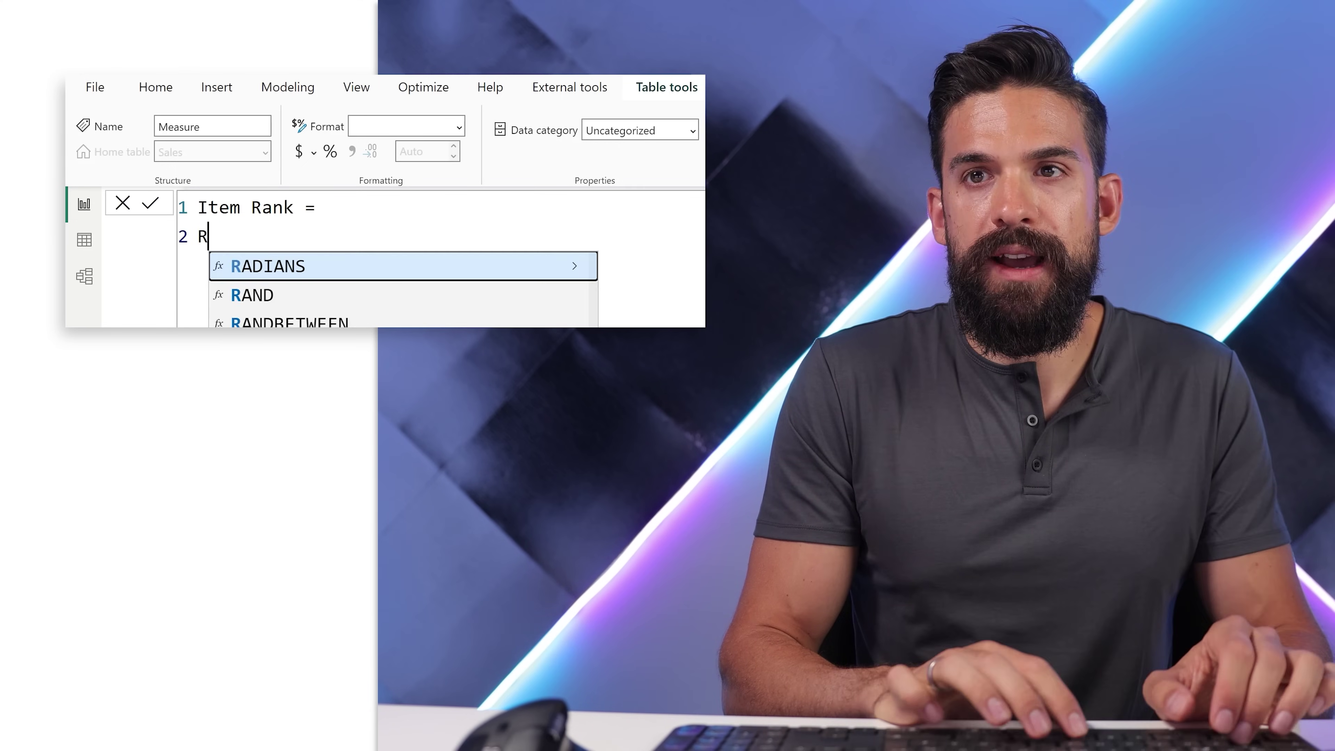
pyautogui.write('ank')
pyautogui.press('Down')
pyautogui.press('Down')
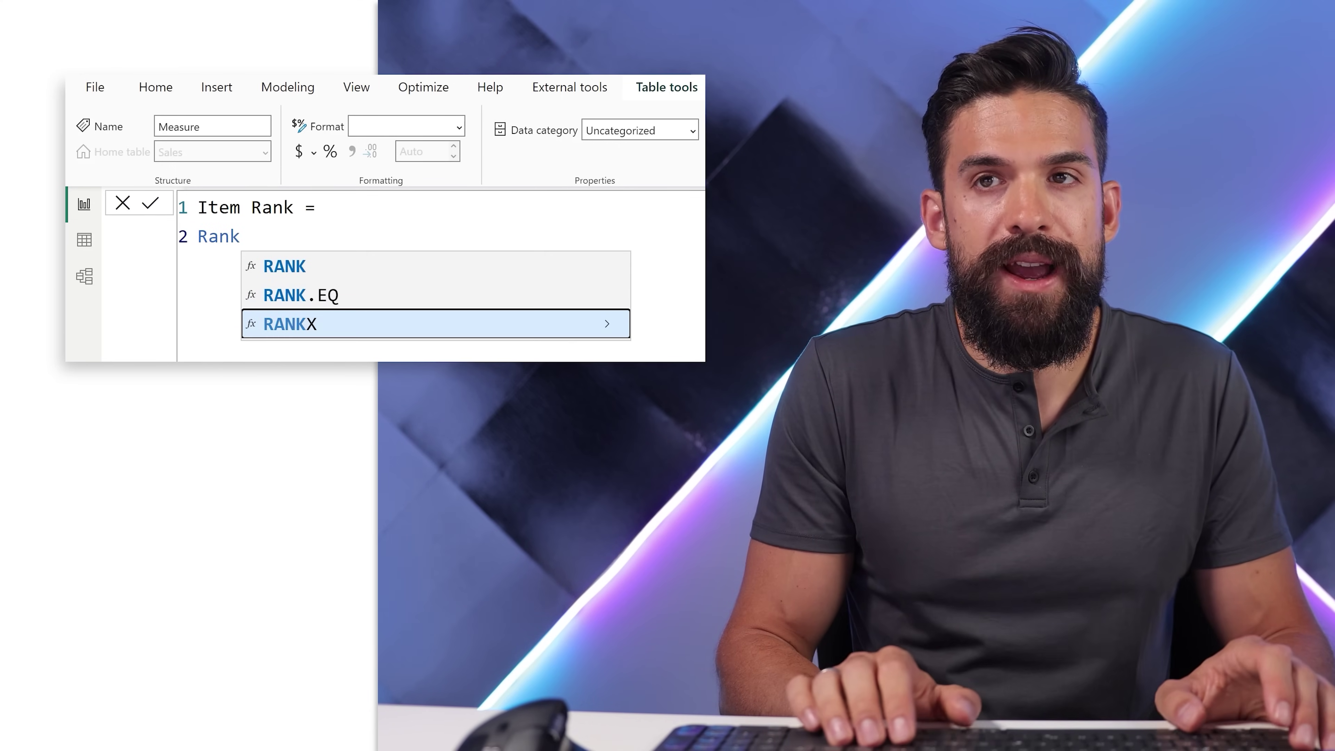
pyautogui.press('Tab')
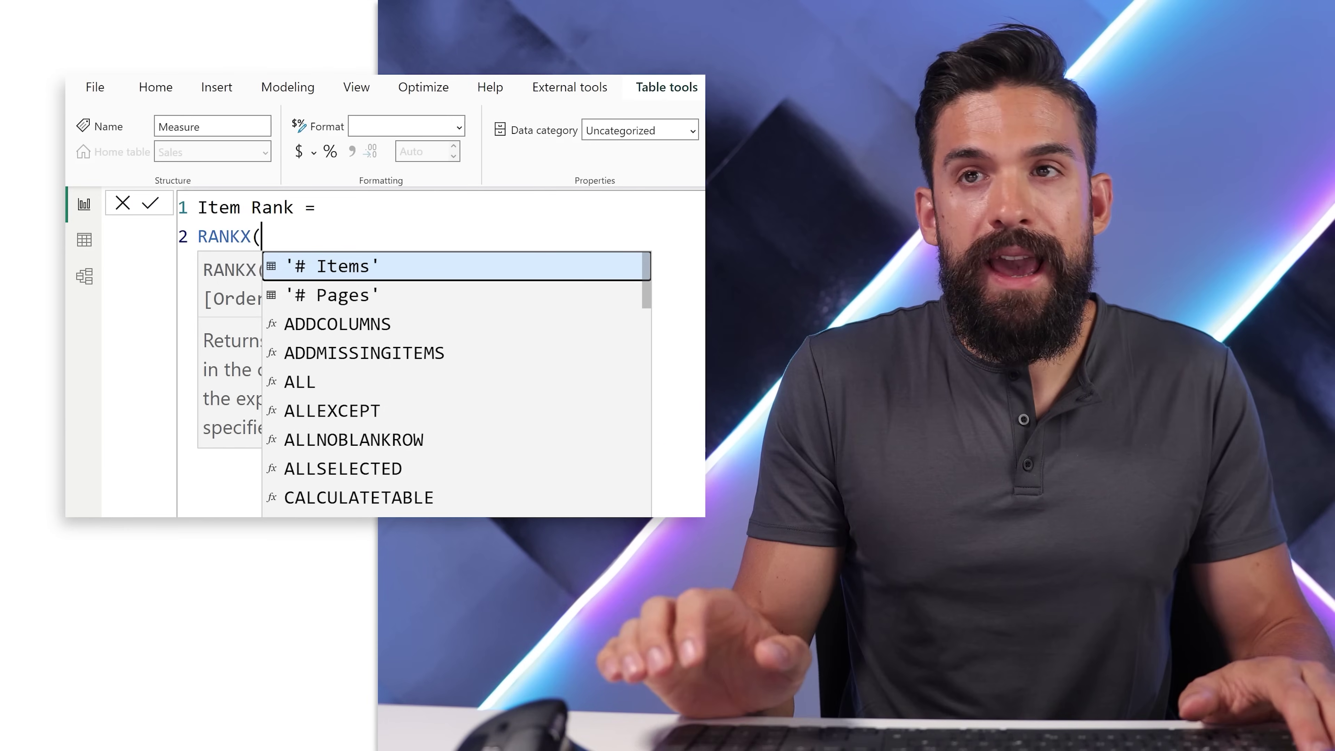
pyautogui.press('Escape')
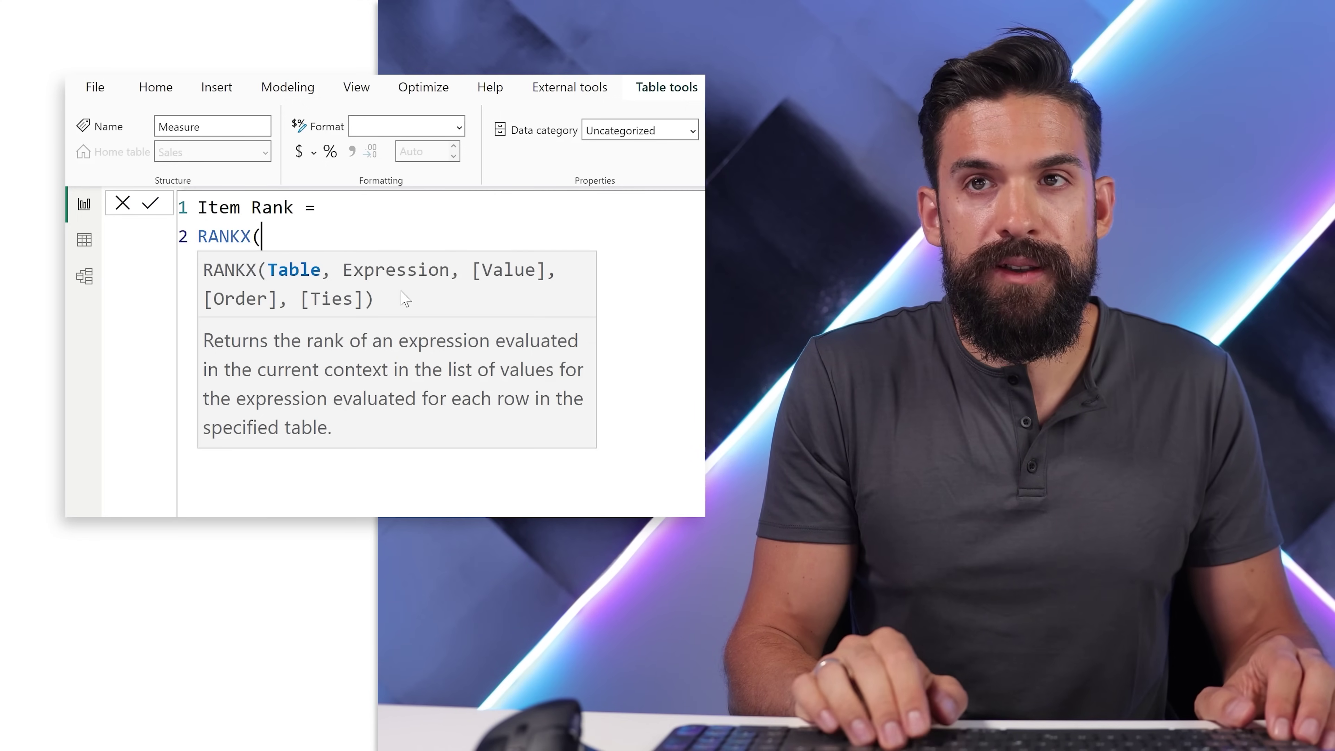
# - Enter ALL( Sales[Car Repair Shop Name] ) on its own line as the table argument of RANKX
pyautogui.hotkey('shift', 'Return')
pyautogui.write('ALL(')
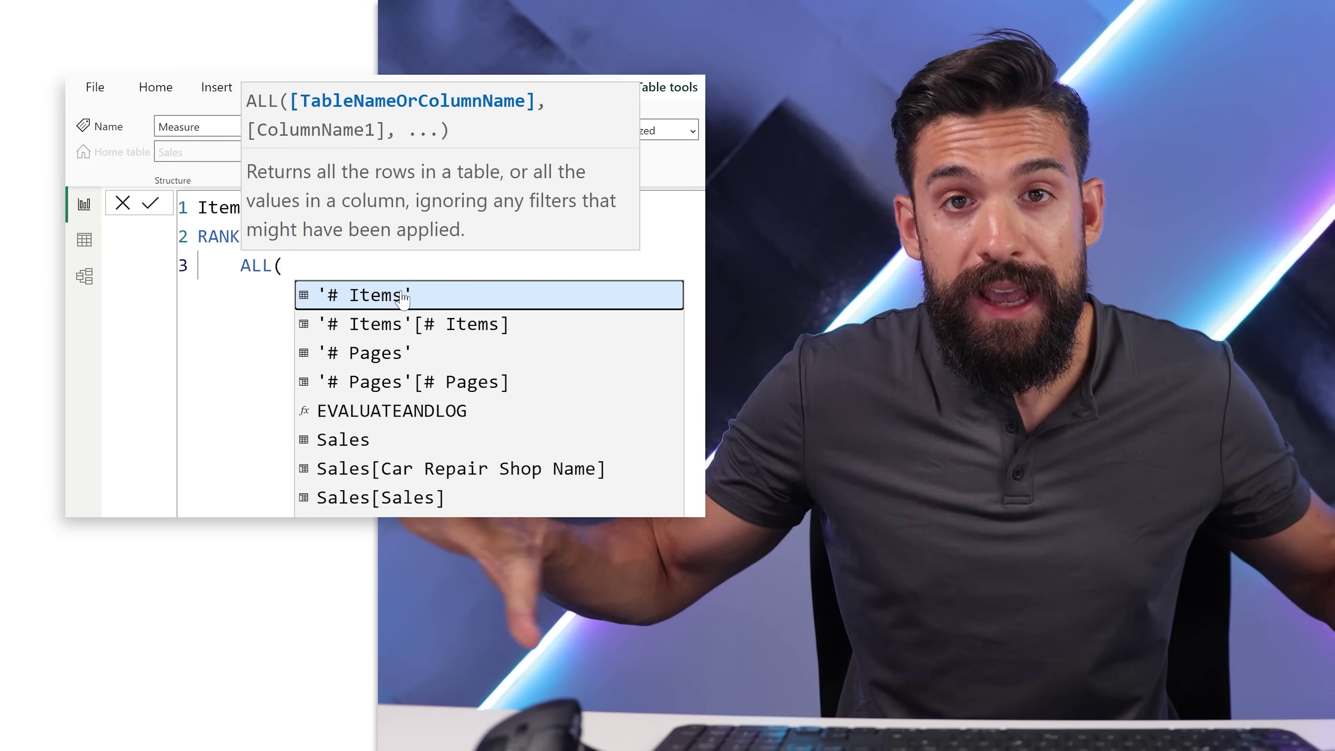
pyautogui.press('Down')
pyautogui.press('Down')
pyautogui.press('Down')
pyautogui.press('Down')
pyautogui.press('Down')
pyautogui.press('Down')
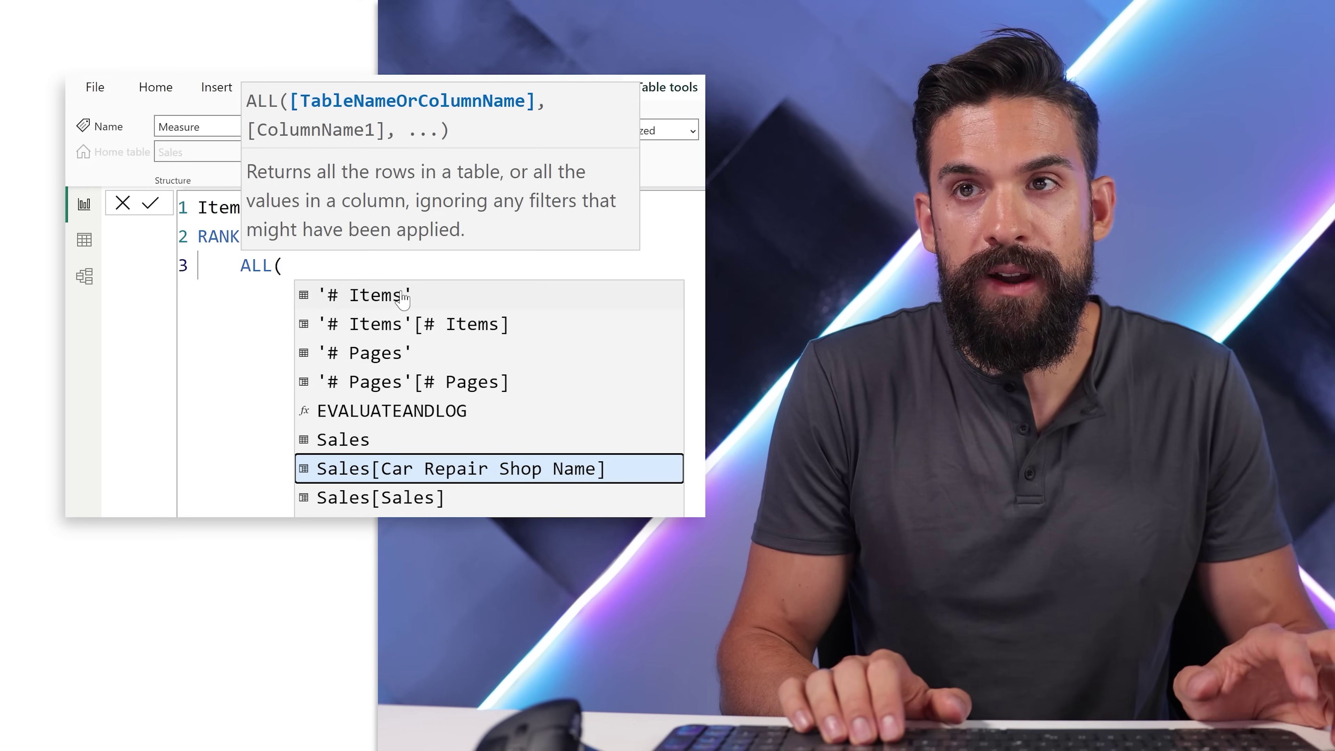
pyautogui.press('Tab')
pyautogui.write('),')
pyautogui.press('Return')
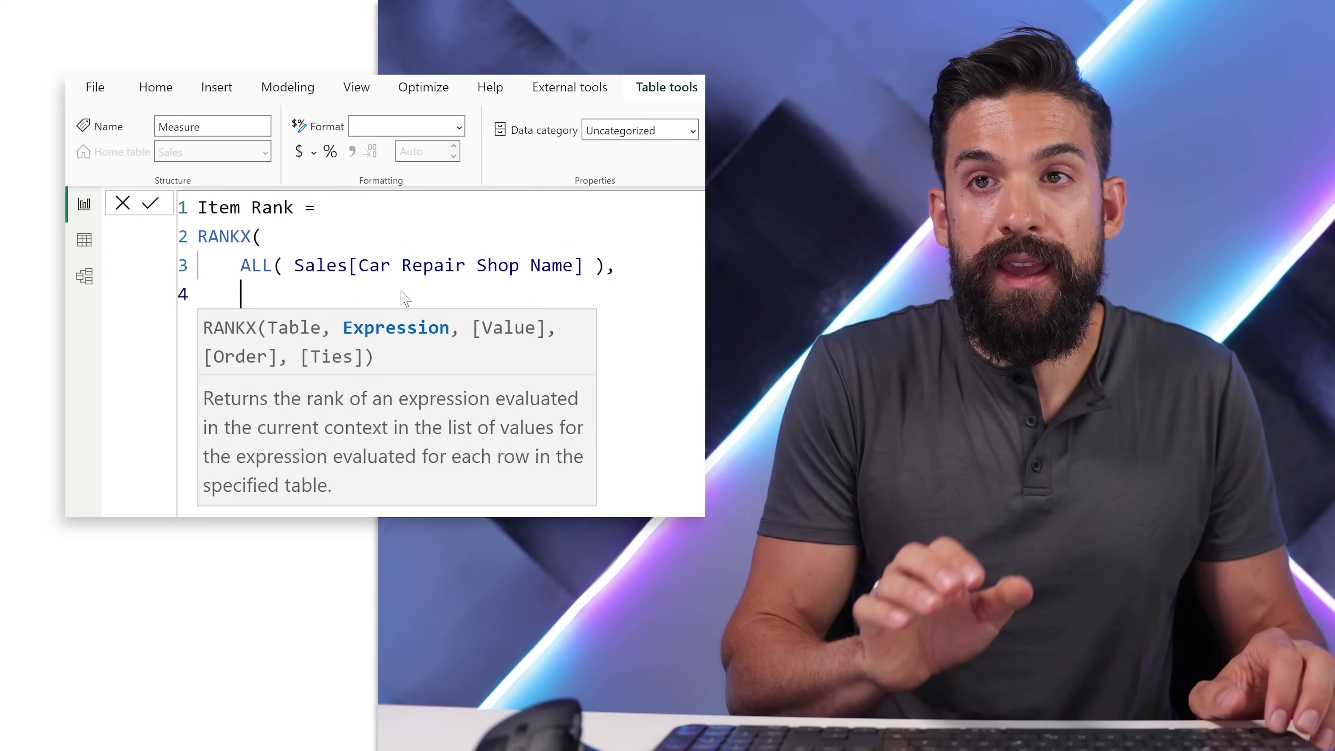
# - Use the [Total Sales] measure as the RANKX expression and close the function on a new line
pyautogui.write('[tot')
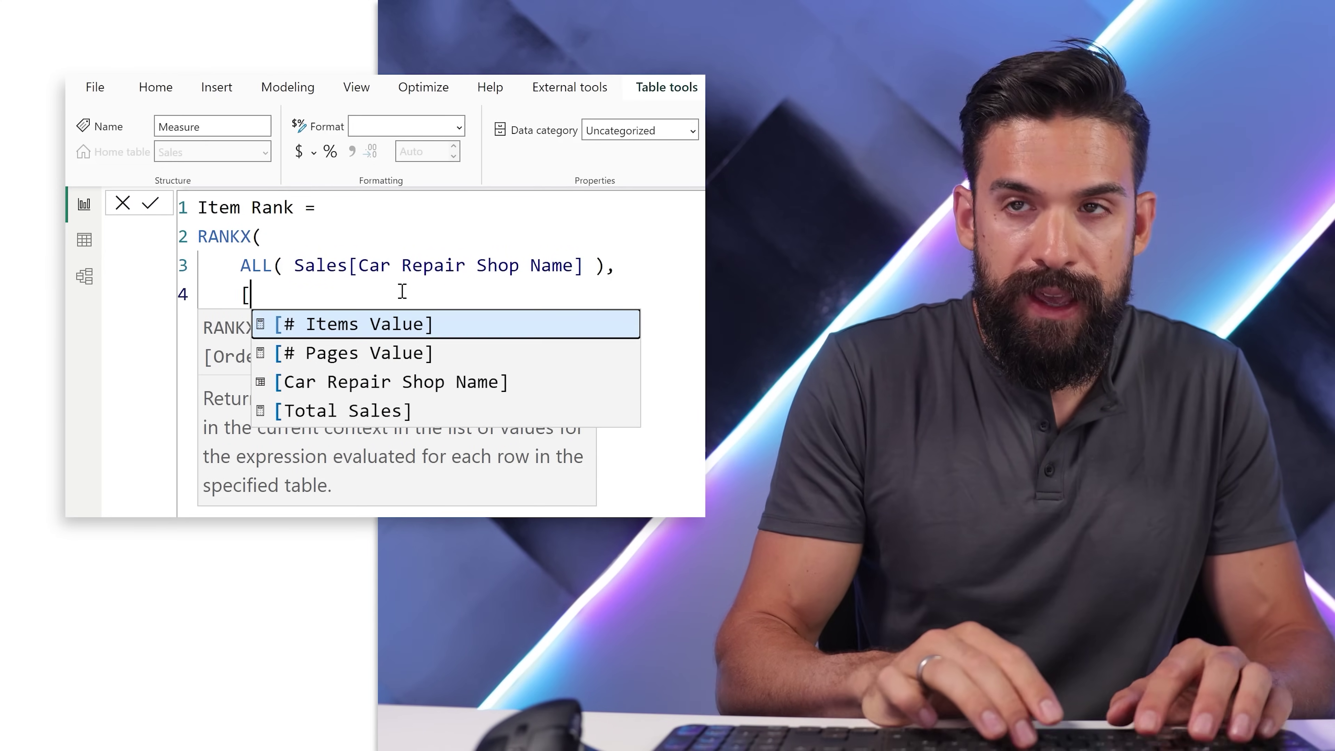
pyautogui.press('Tab')
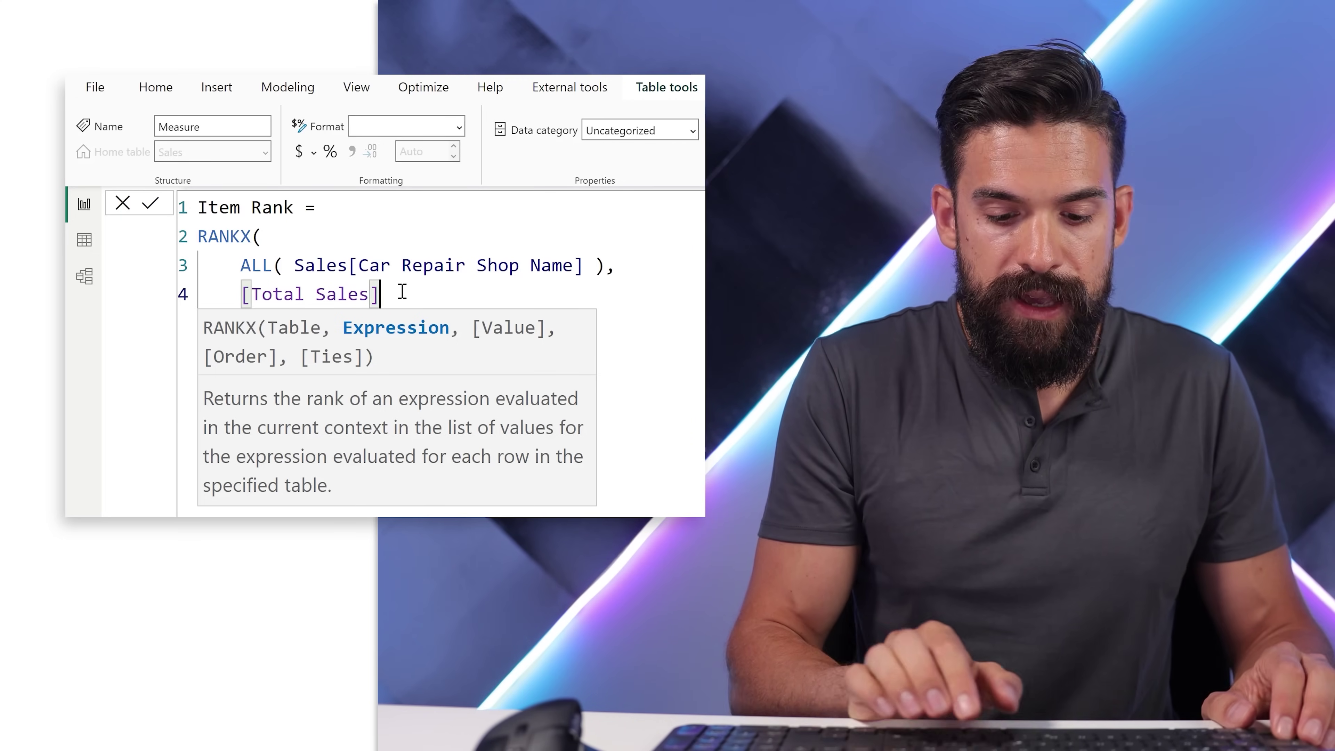
pyautogui.press('Return')
pyautogui.write(')')
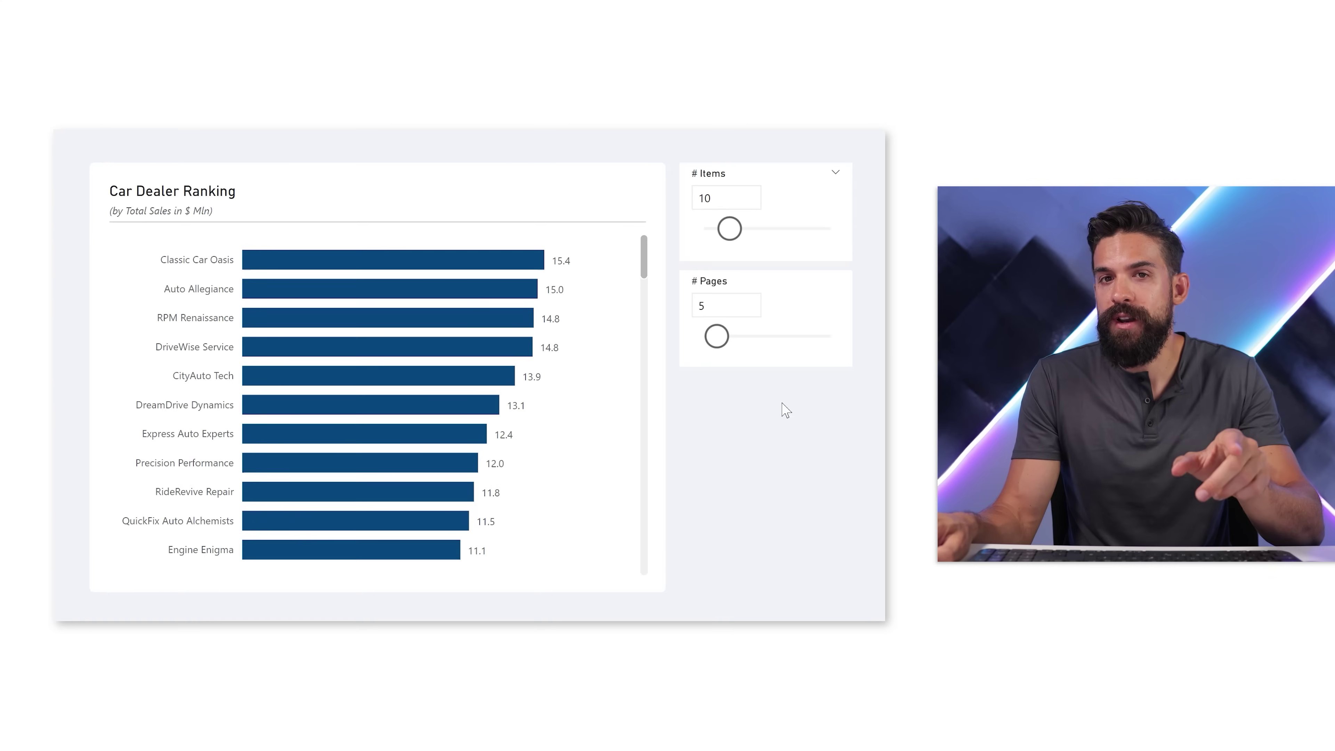
# - Add the Item Rank measure to the Car Dealer Ranking chart's tooltips and check the tooltips of the top two bars
pyautogui.click(576, 429)
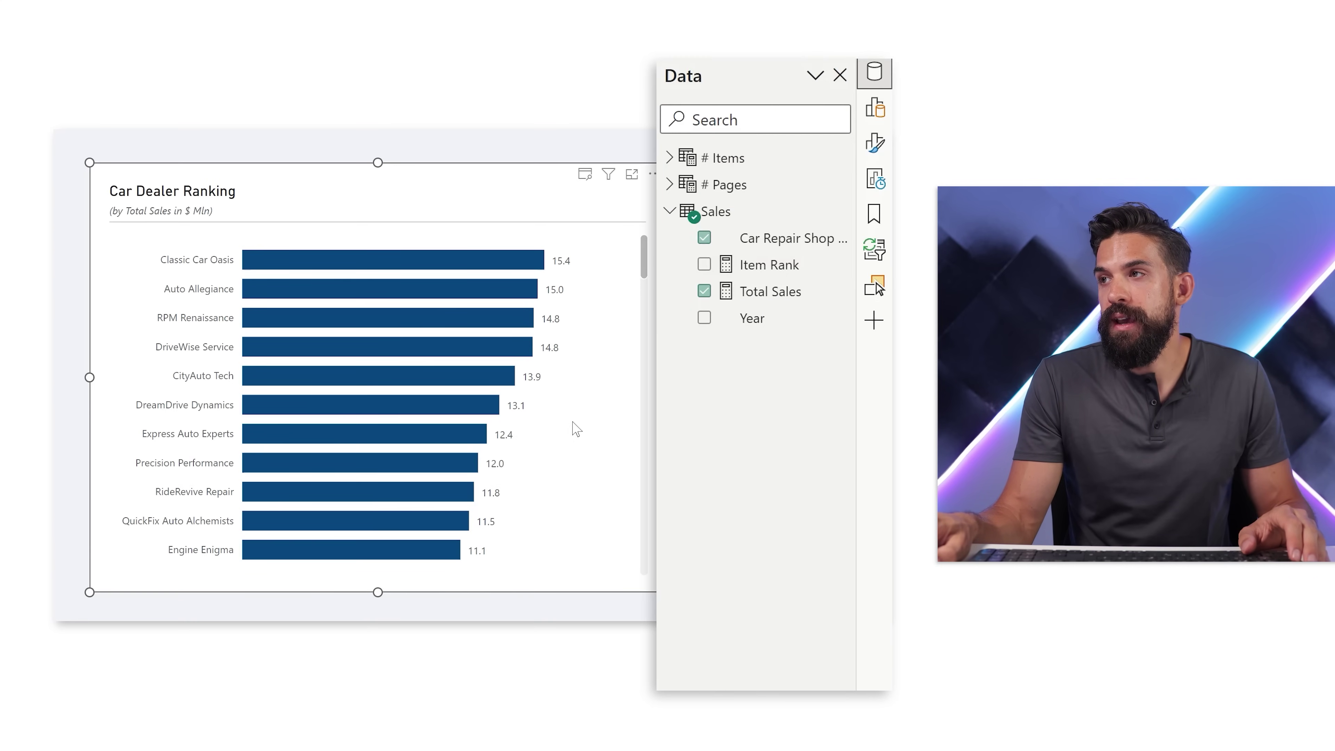
pyautogui.click(875, 111)
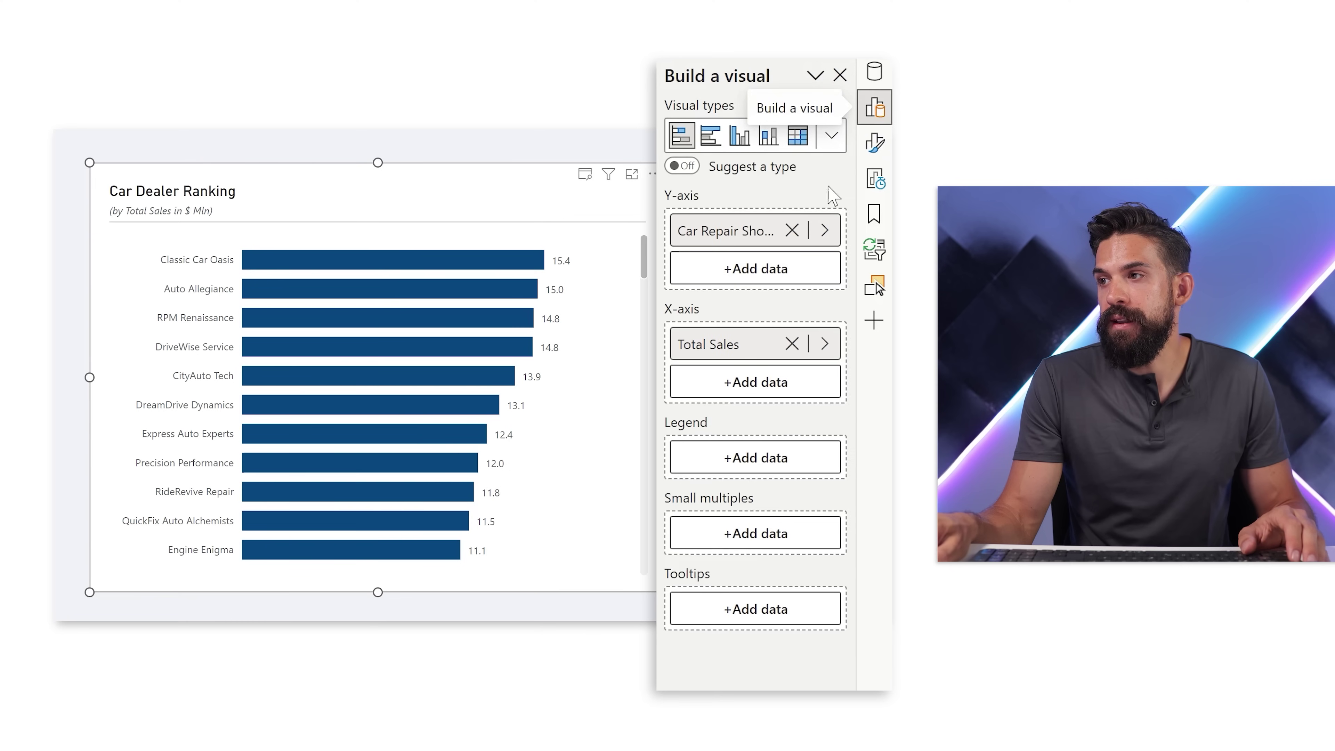
pyautogui.click(743, 612)
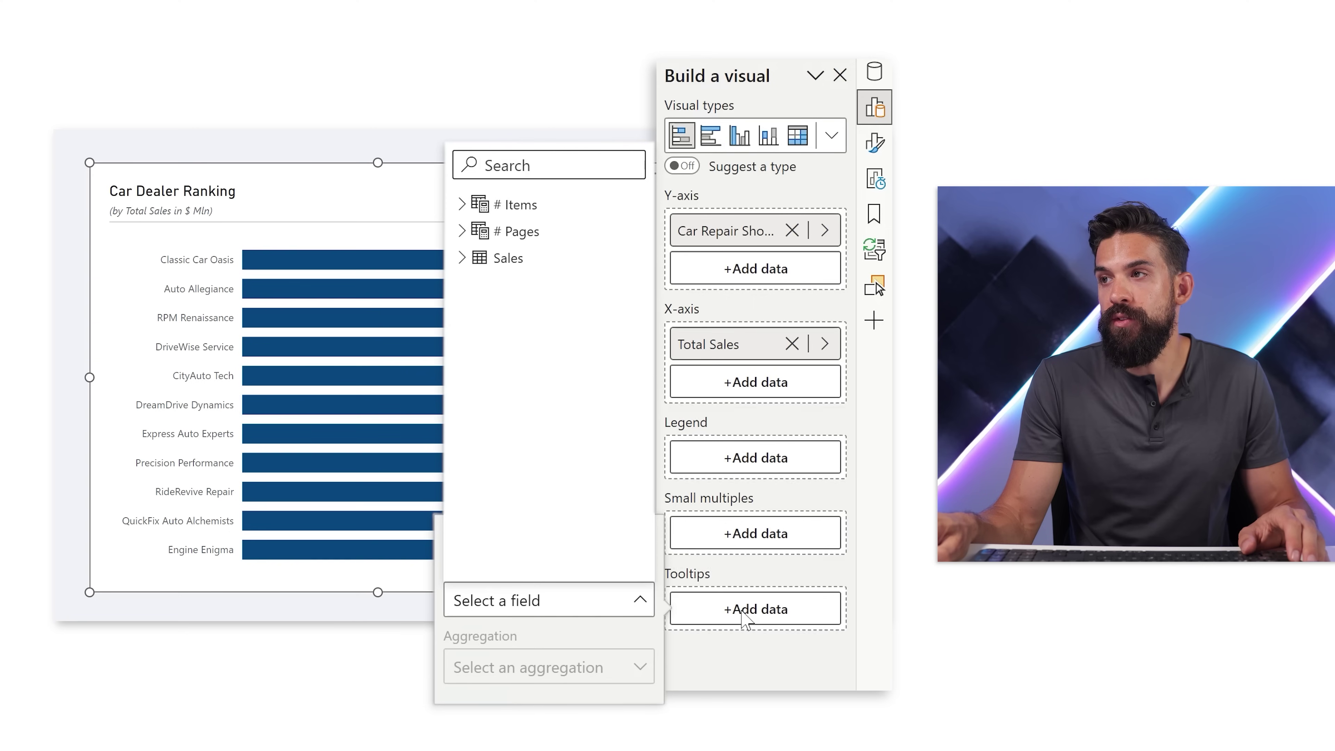
pyautogui.click(462, 258)
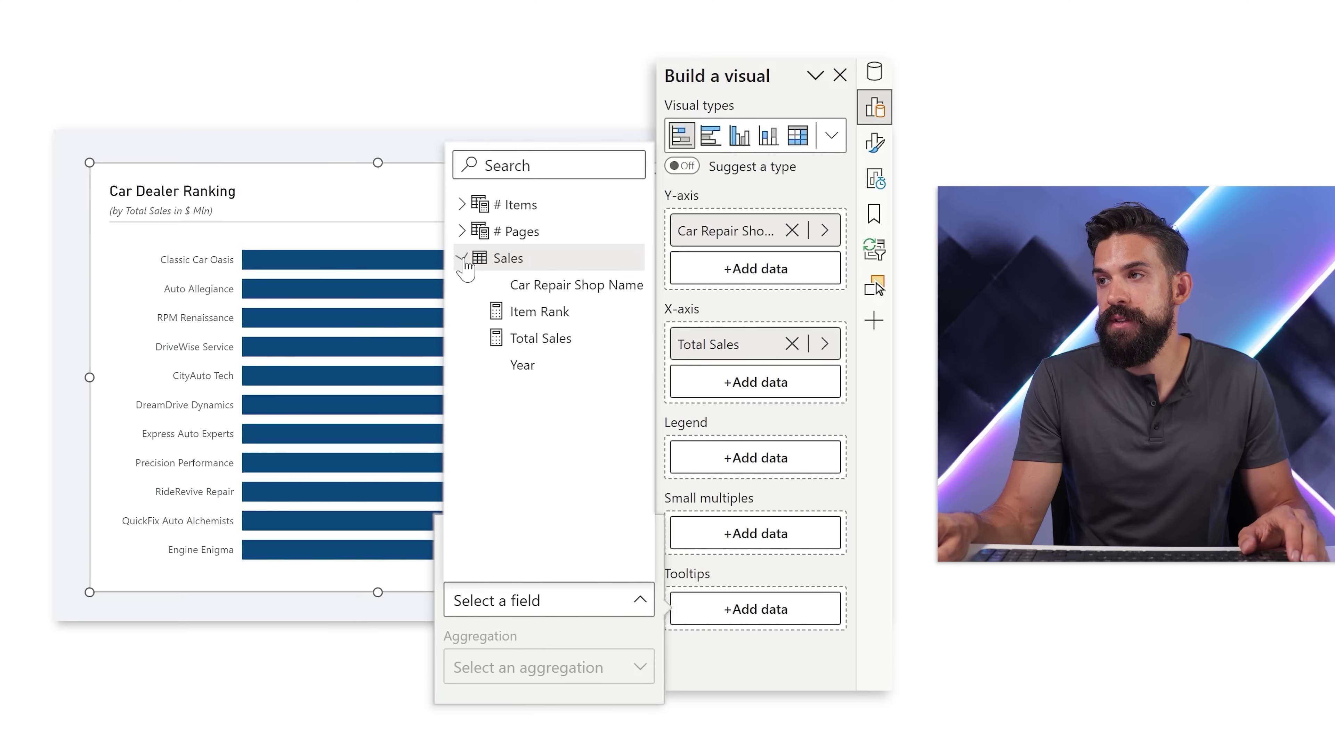
pyautogui.click(544, 316)
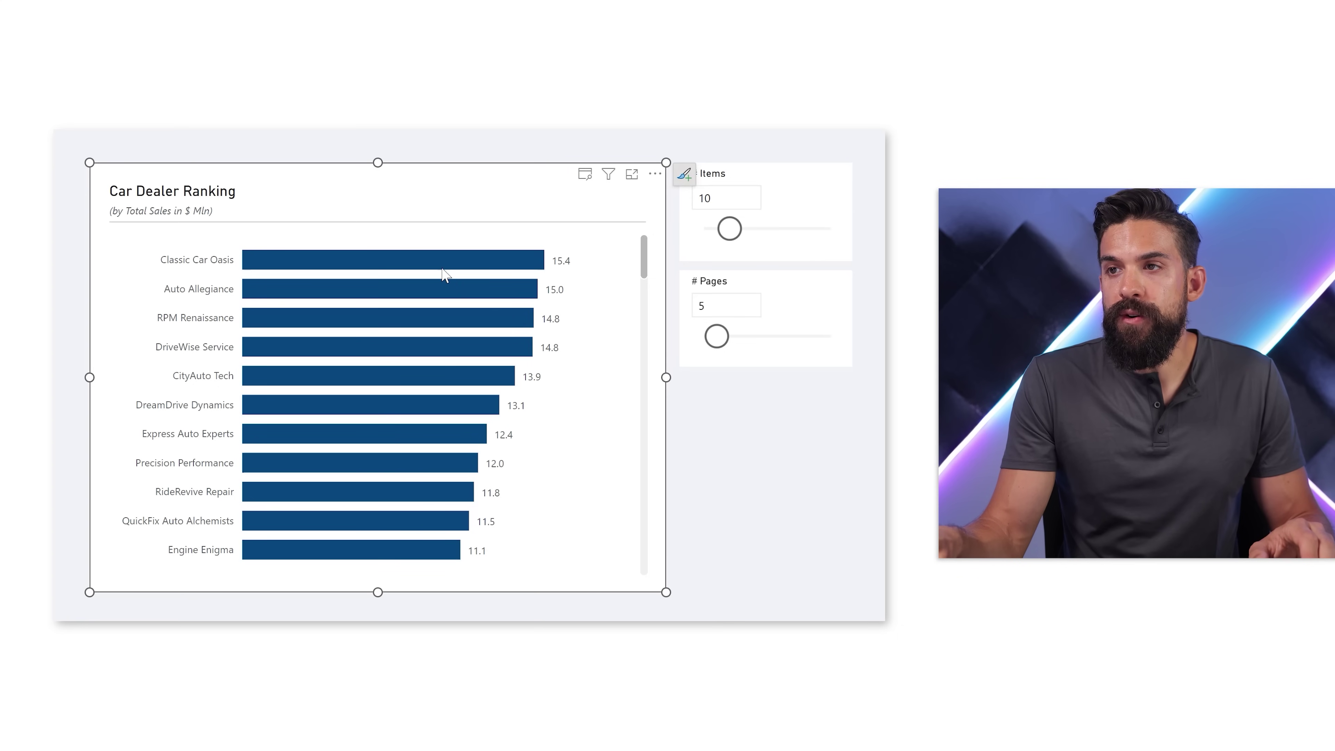
pyautogui.moveTo(435, 265)
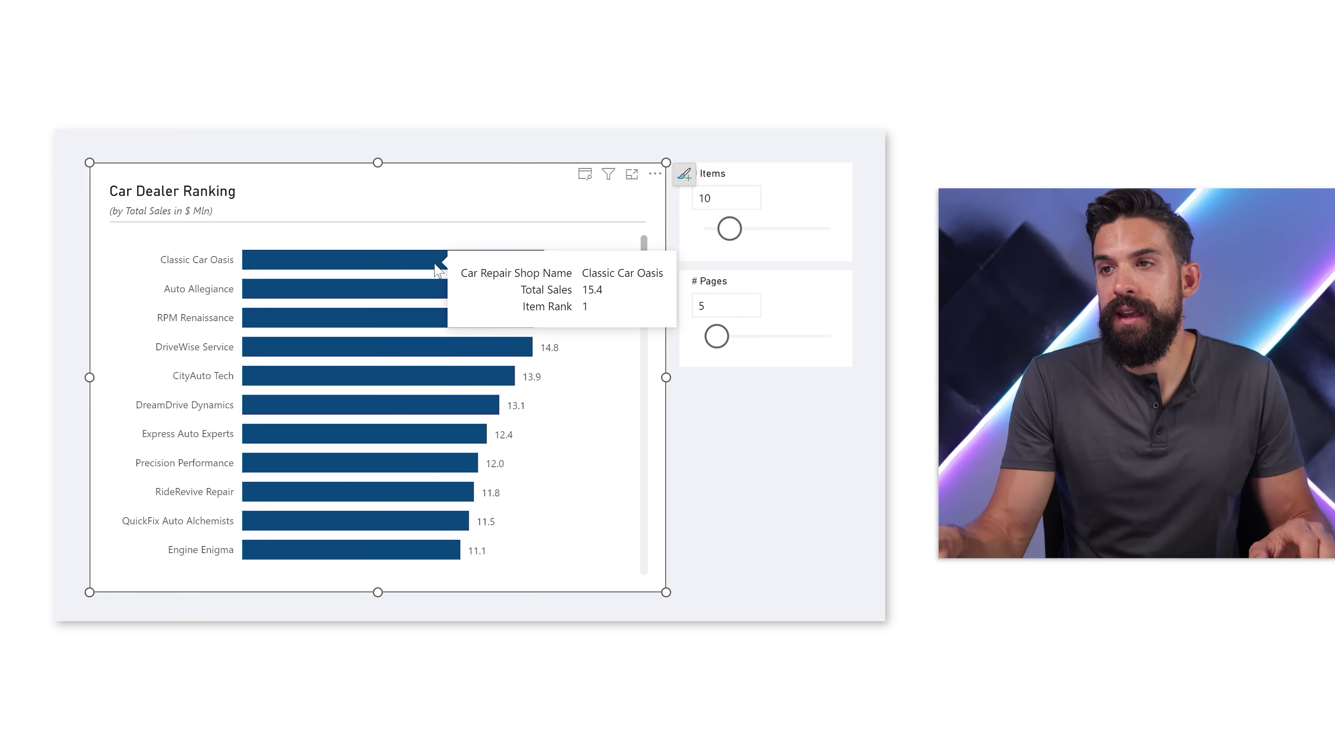
pyautogui.moveTo(431, 289)
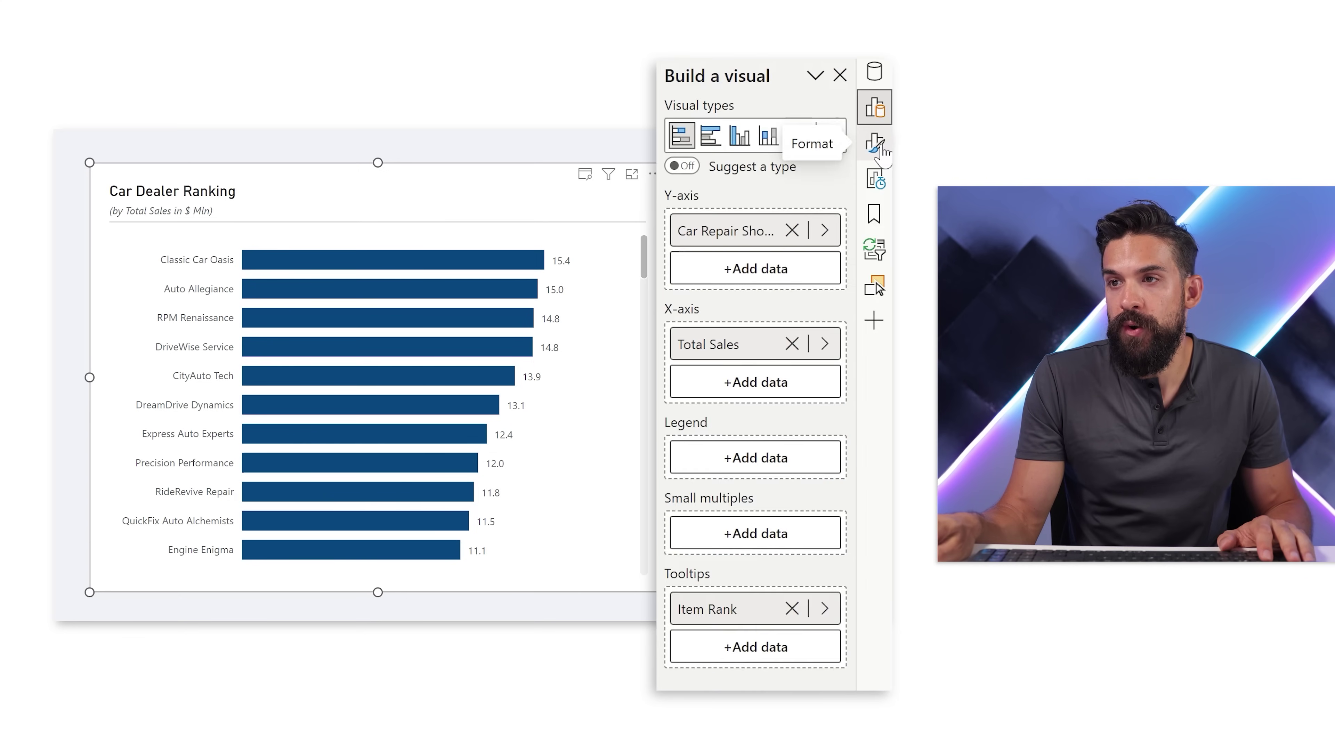
pyautogui.click(874, 143)
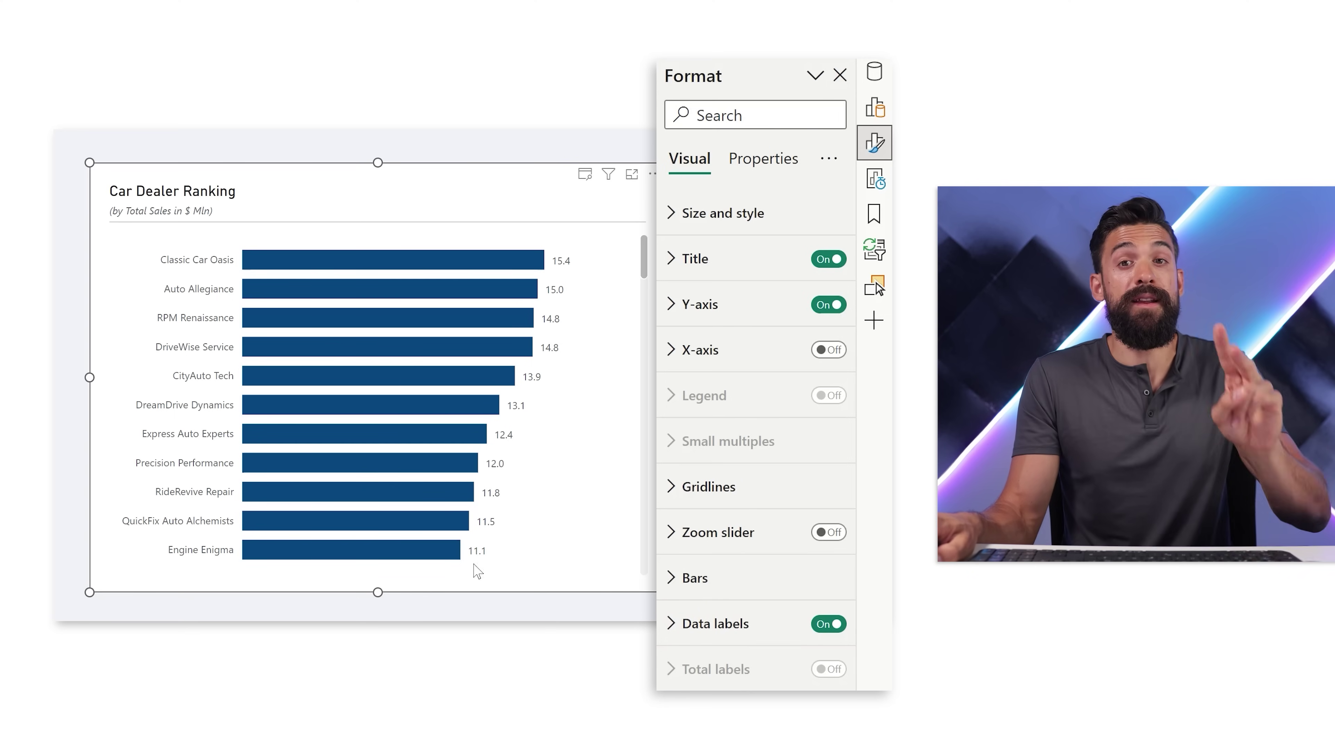
pyautogui.moveTo(341, 271)
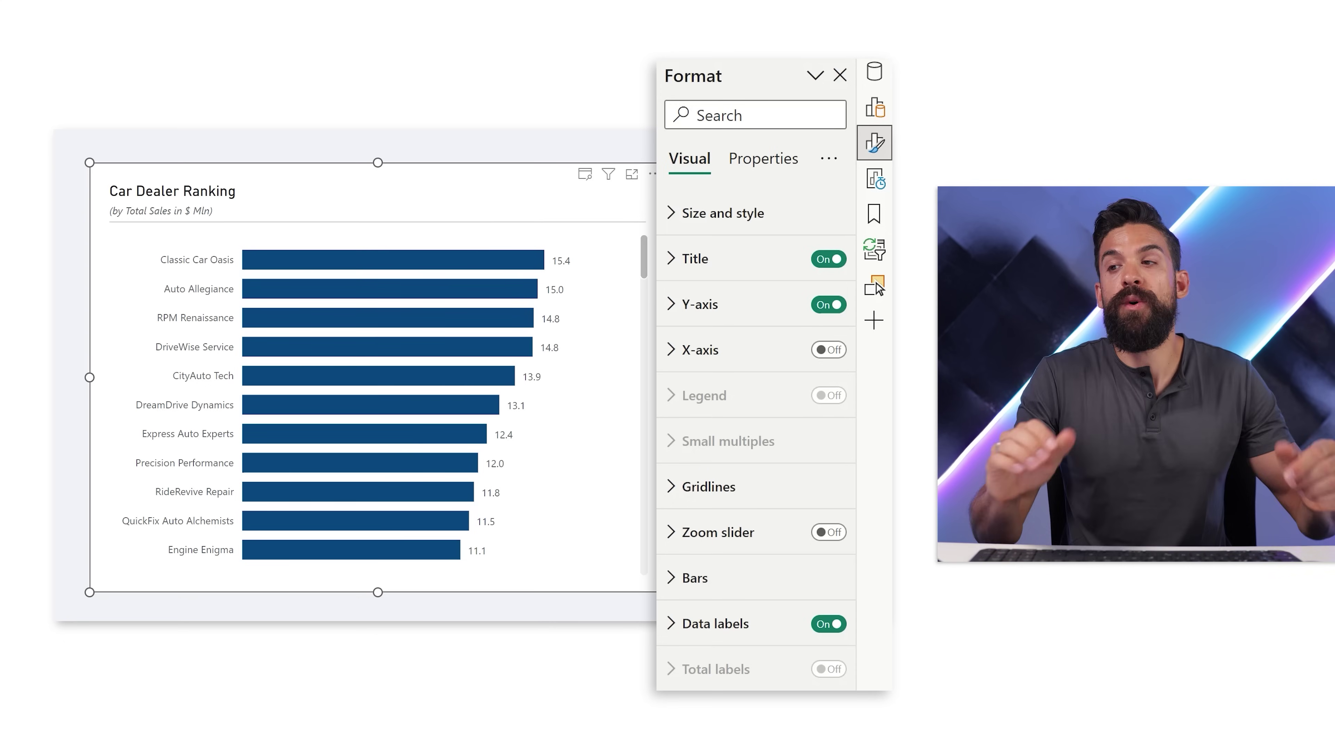
pyautogui.scroll(-3, 824, 675)
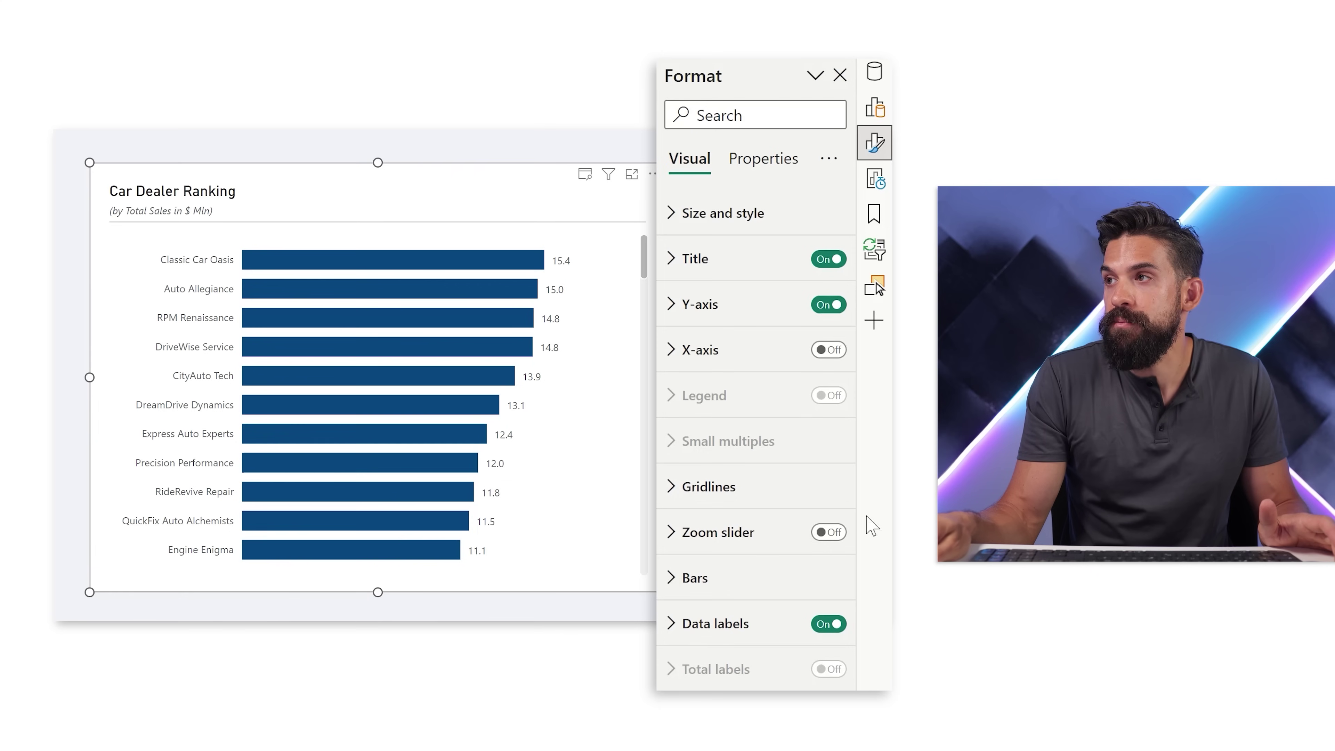
# - Create a new measure named "Dummy" that returns 0
pyautogui.click(875, 74)
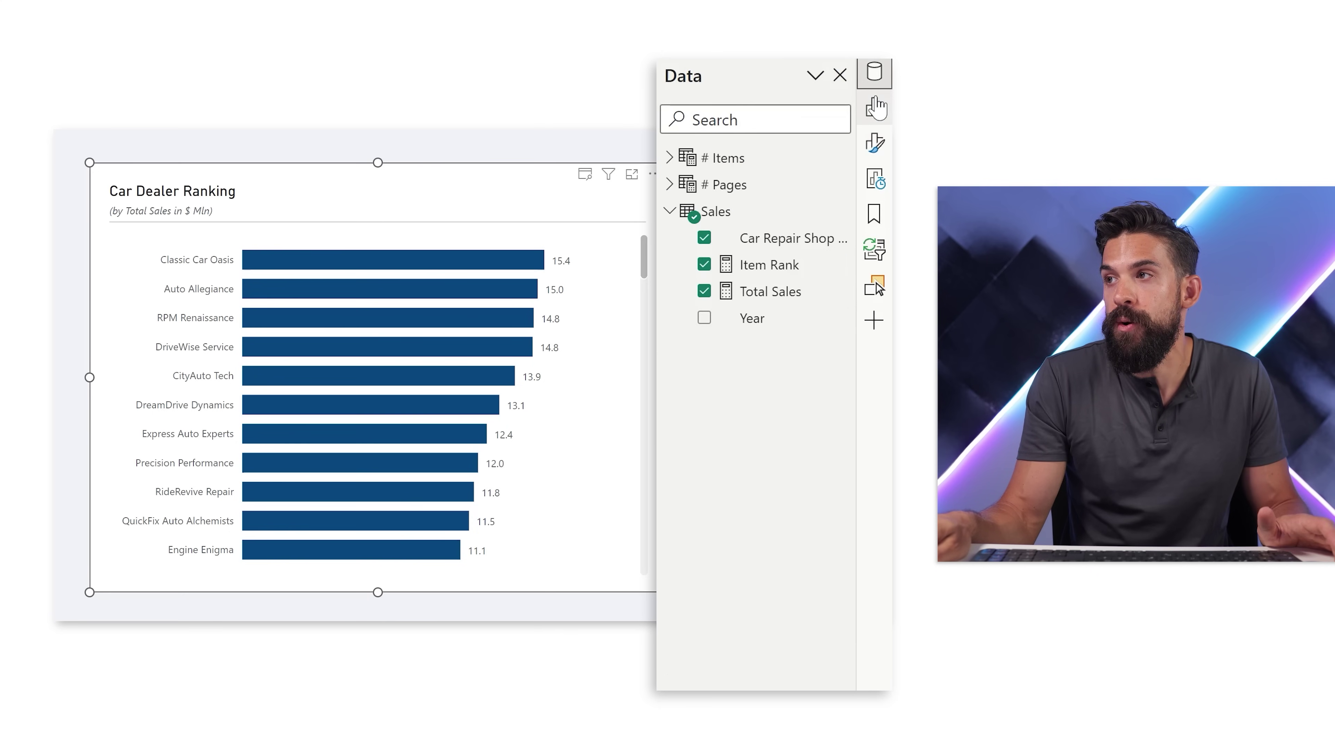
pyautogui.click(841, 212)
pyautogui.press('Escape')
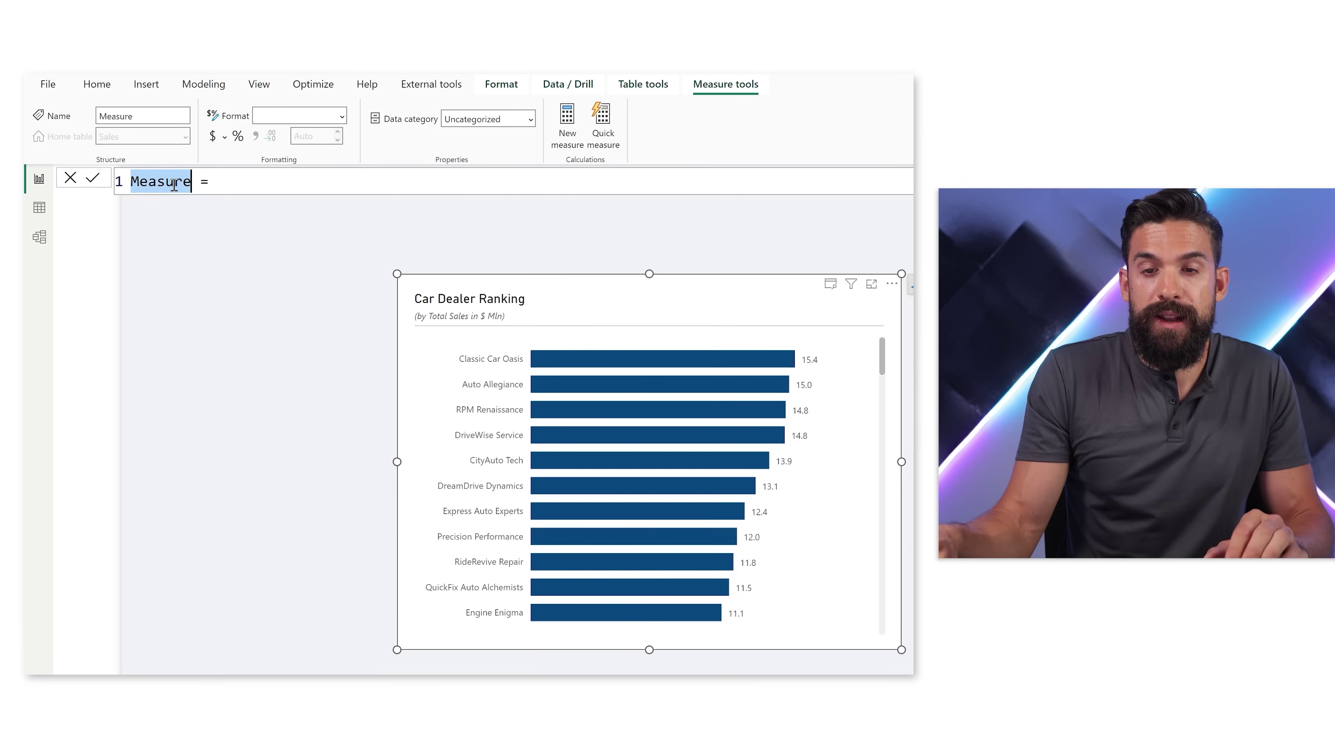
pyautogui.write('Dummy =')
pyautogui.press('End')
pyautogui.write('0')
pyautogui.press('Return')
# - Add the Dummy measure to the Car Dealer Ranking chart's X-axis as a second series beside Total Sales
pyautogui.click(886, 116)
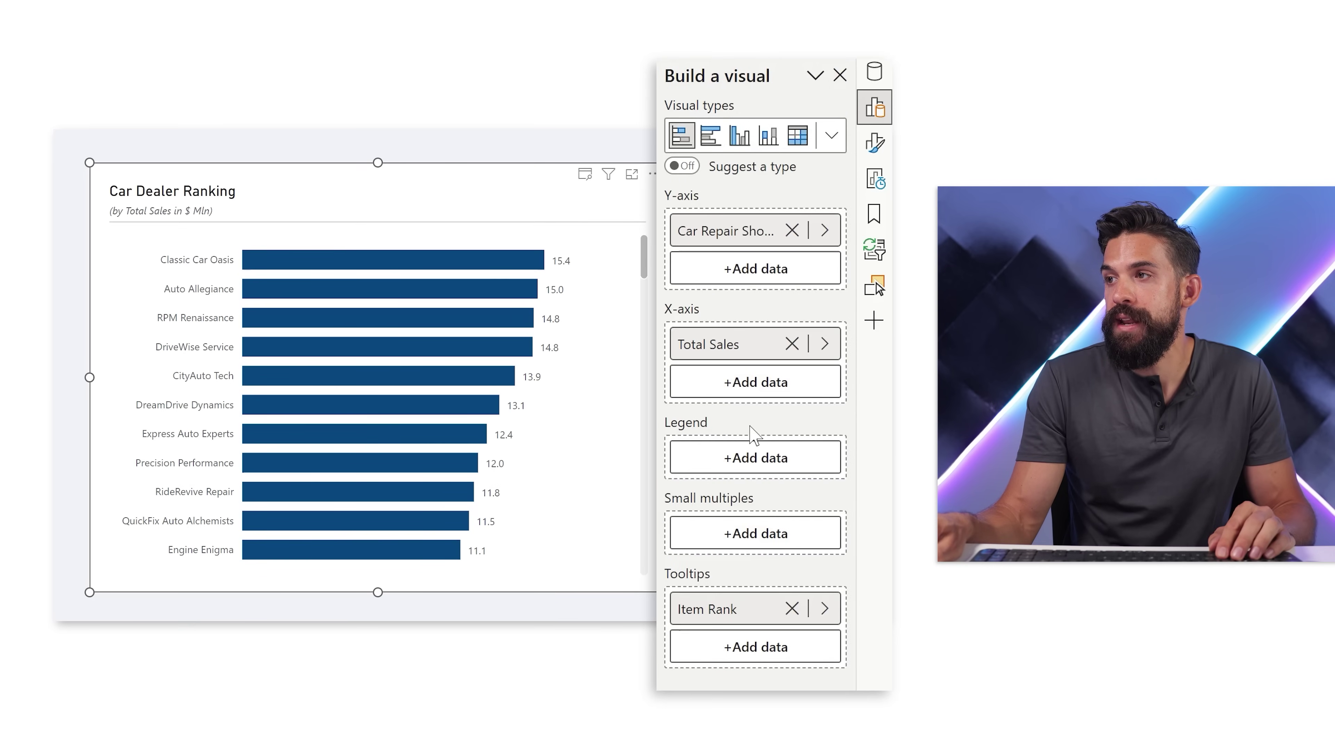
pyautogui.click(747, 388)
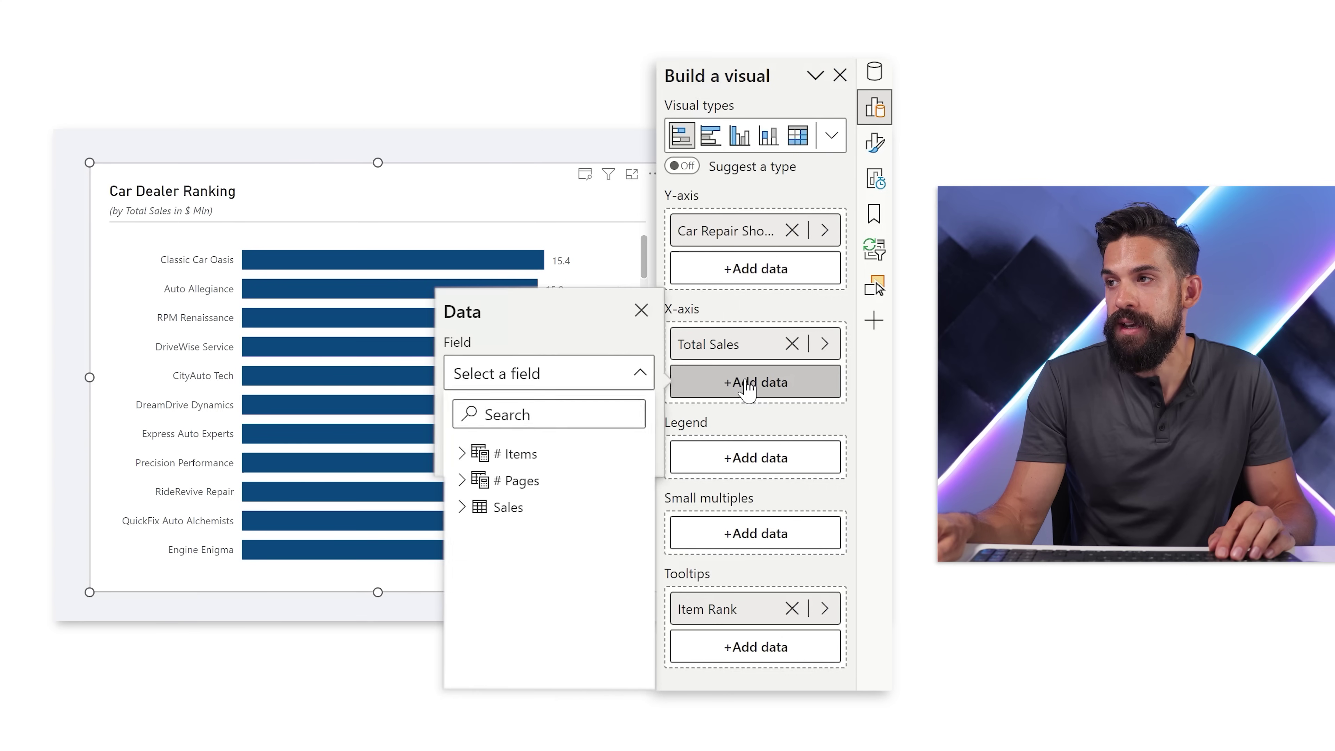
pyautogui.click(463, 507)
pyautogui.click(494, 558)
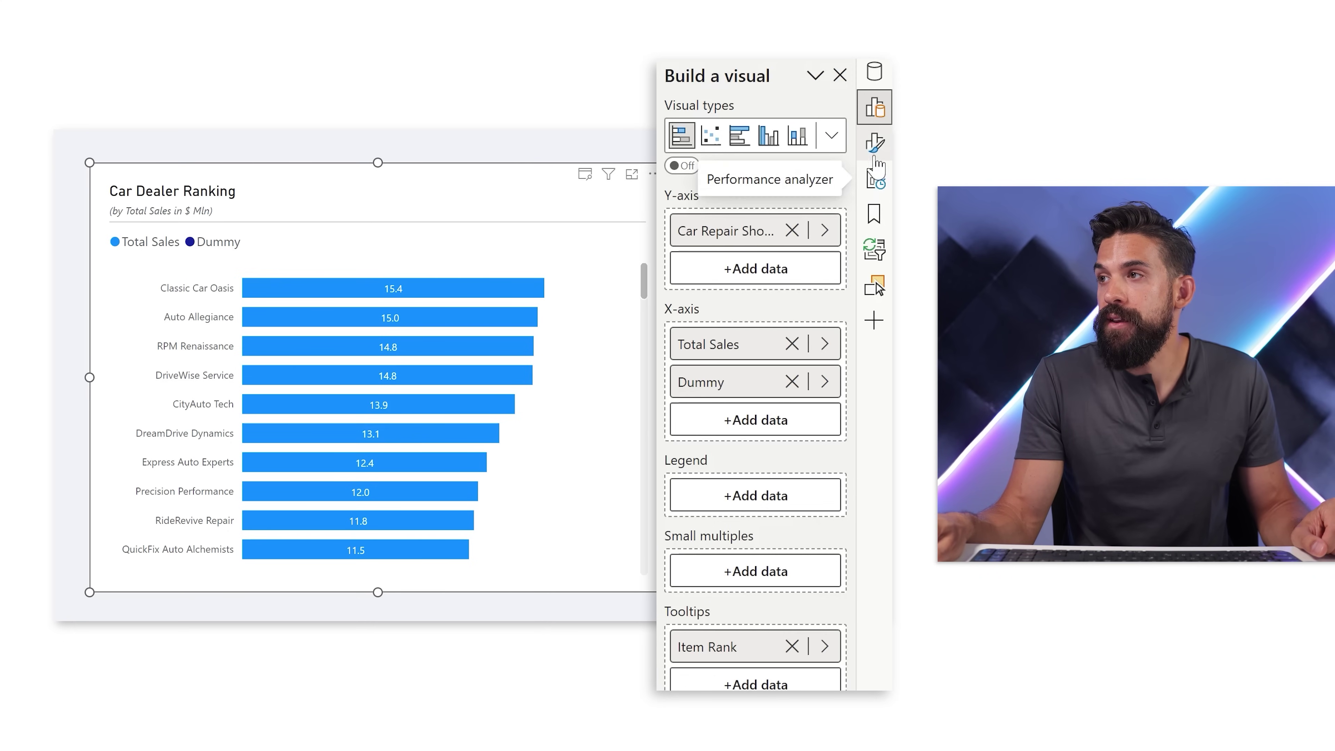
# - Color the chart's Total Sales bars dark blue and the Dummy bars white
pyautogui.click(875, 145)
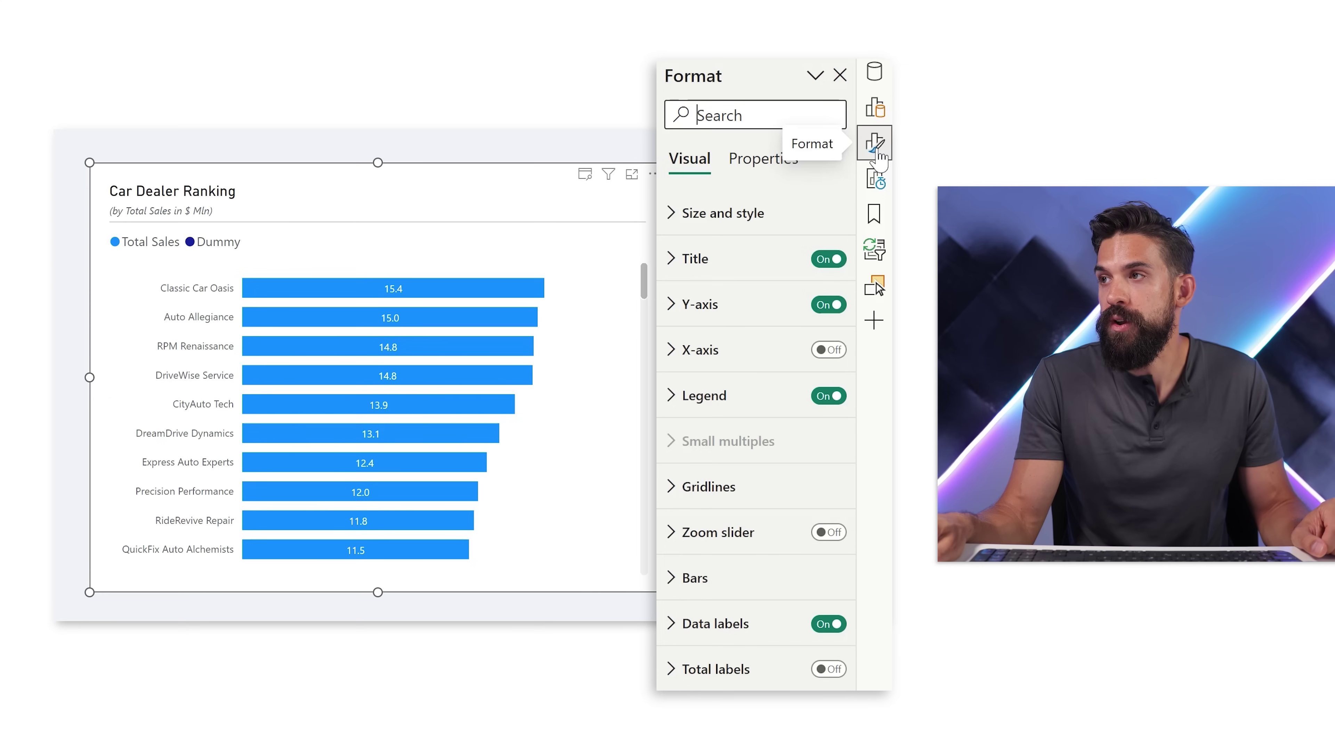
pyautogui.scroll(-3, 686, 552)
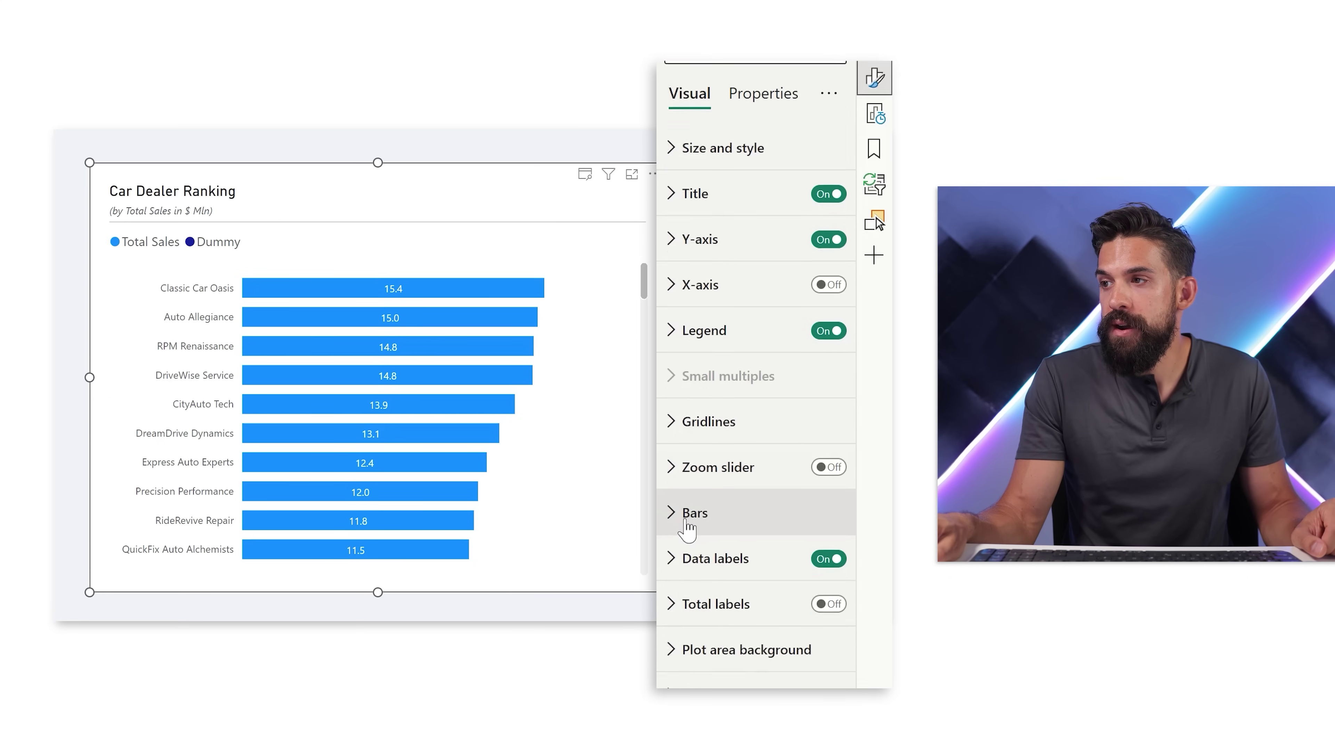
pyautogui.click(686, 514)
pyautogui.click(718, 553)
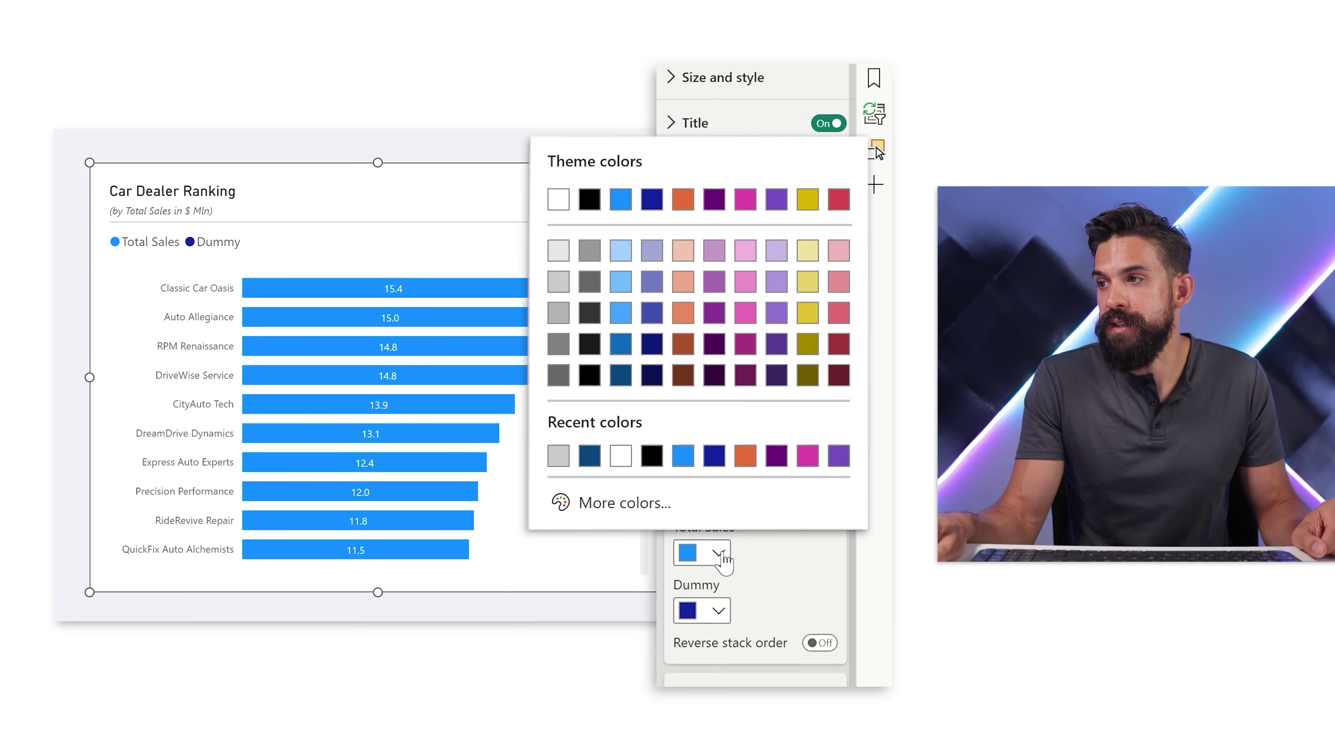
pyautogui.click(621, 376)
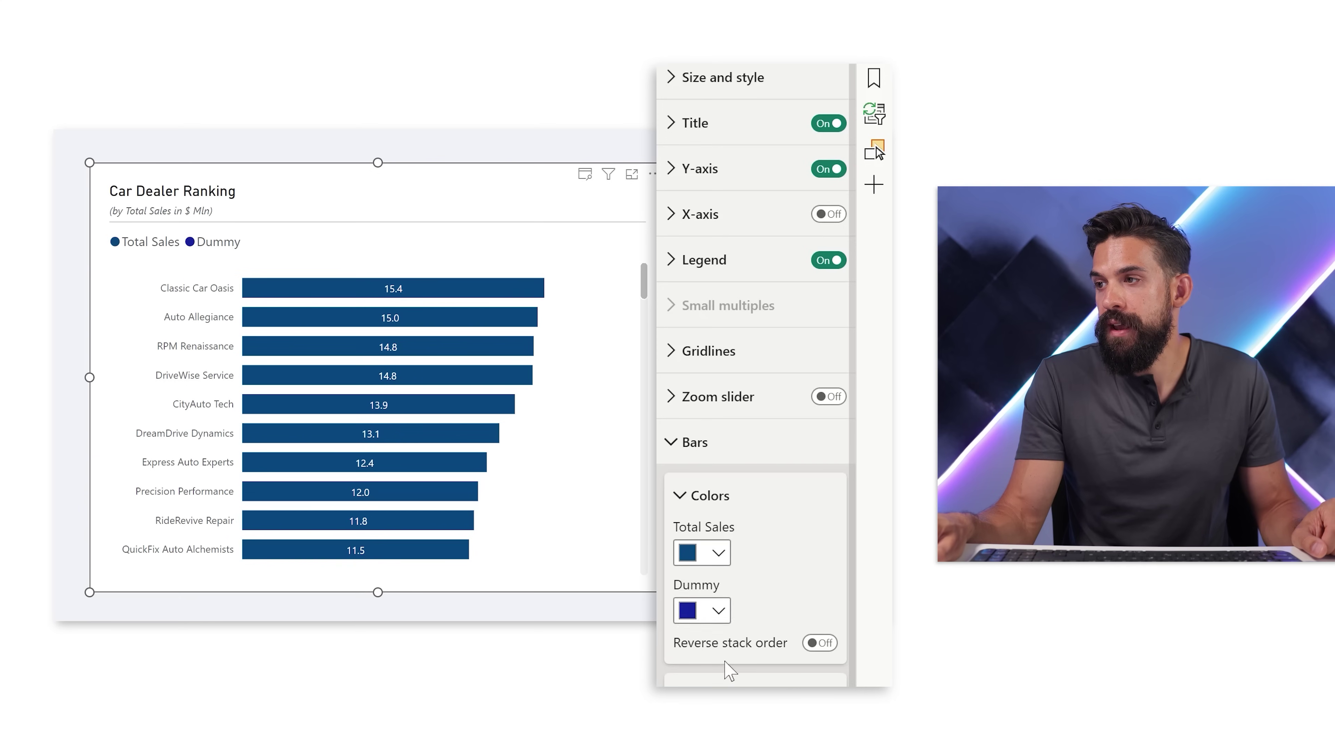
pyautogui.click(718, 611)
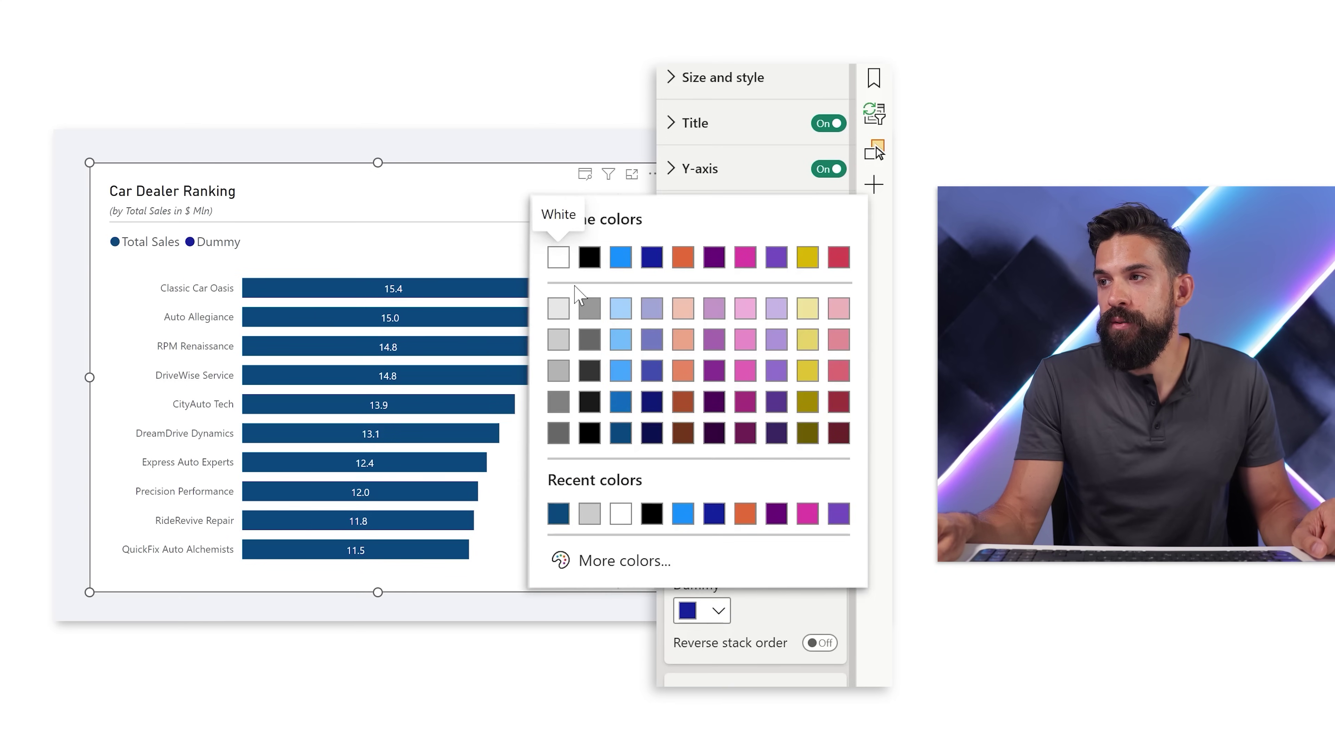
pyautogui.click(559, 259)
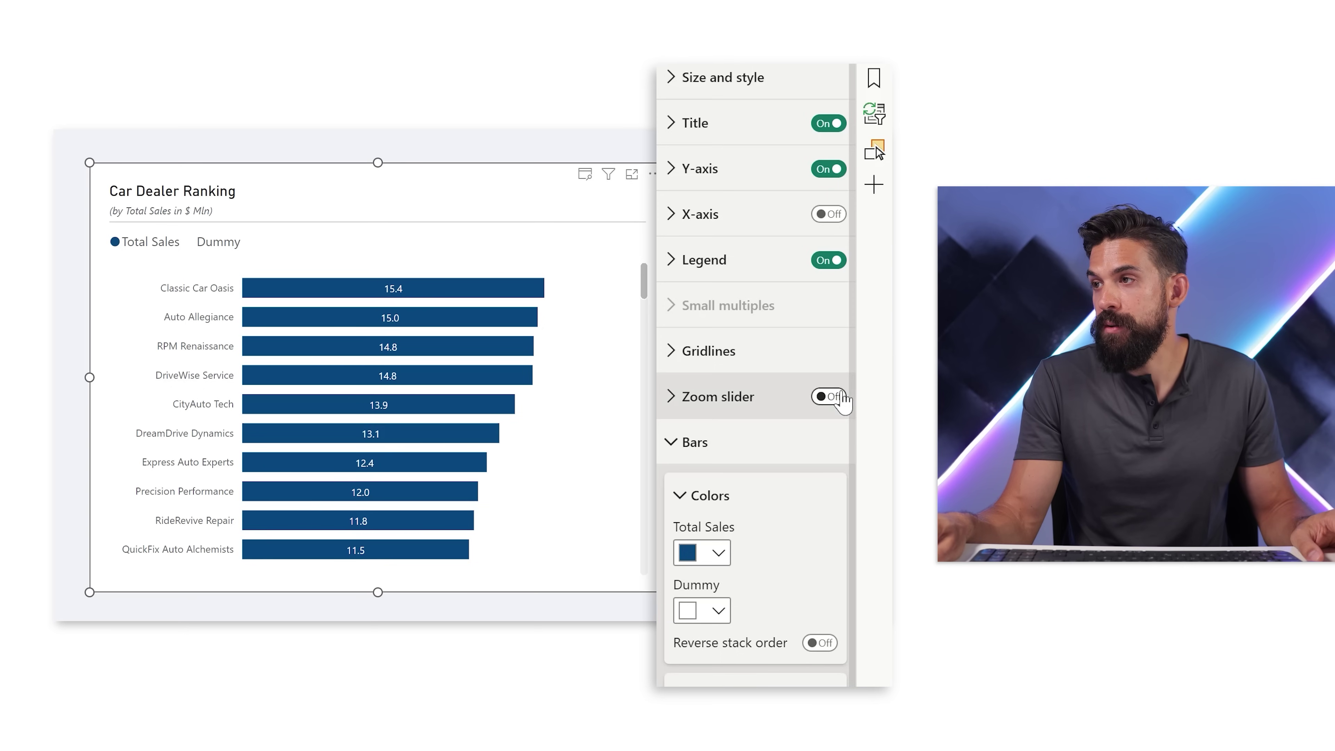
# - Hide the Car Dealer Ranking chart's legend and turn on its total labels
pyautogui.click(830, 261)
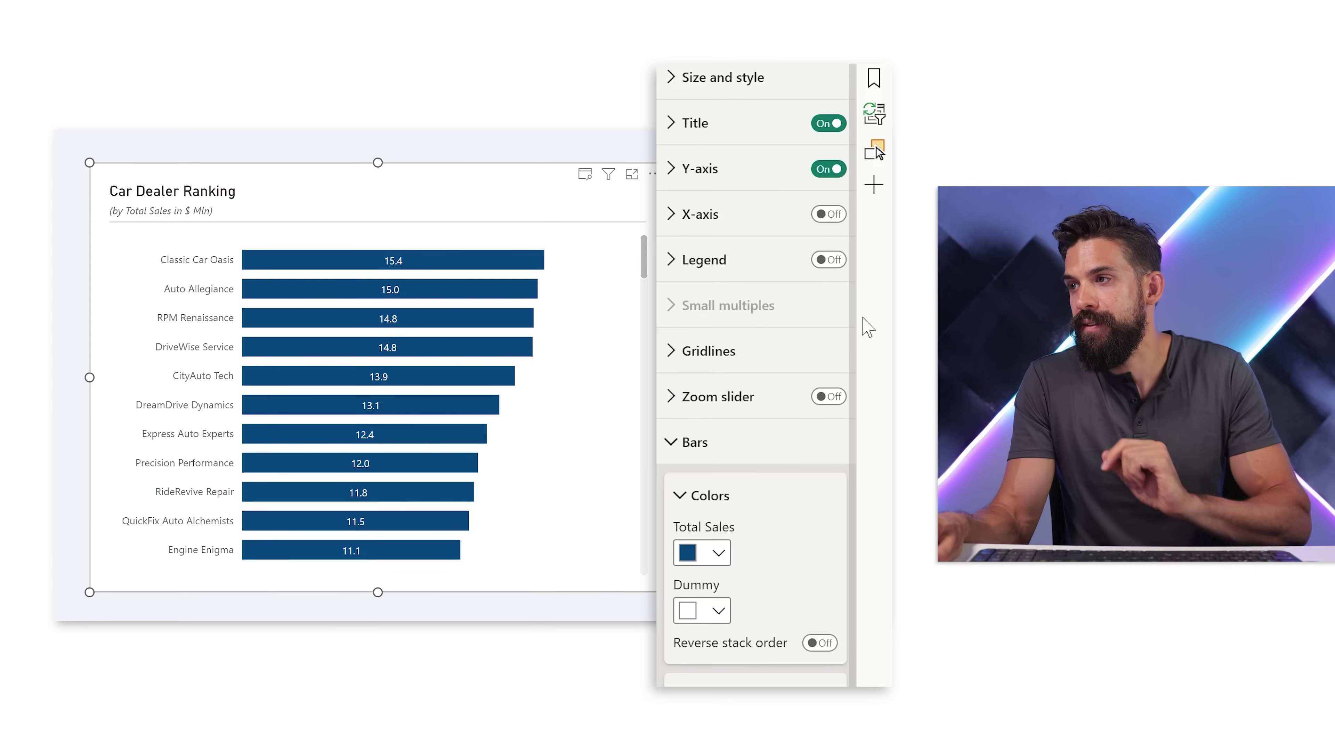
pyautogui.click(689, 451)
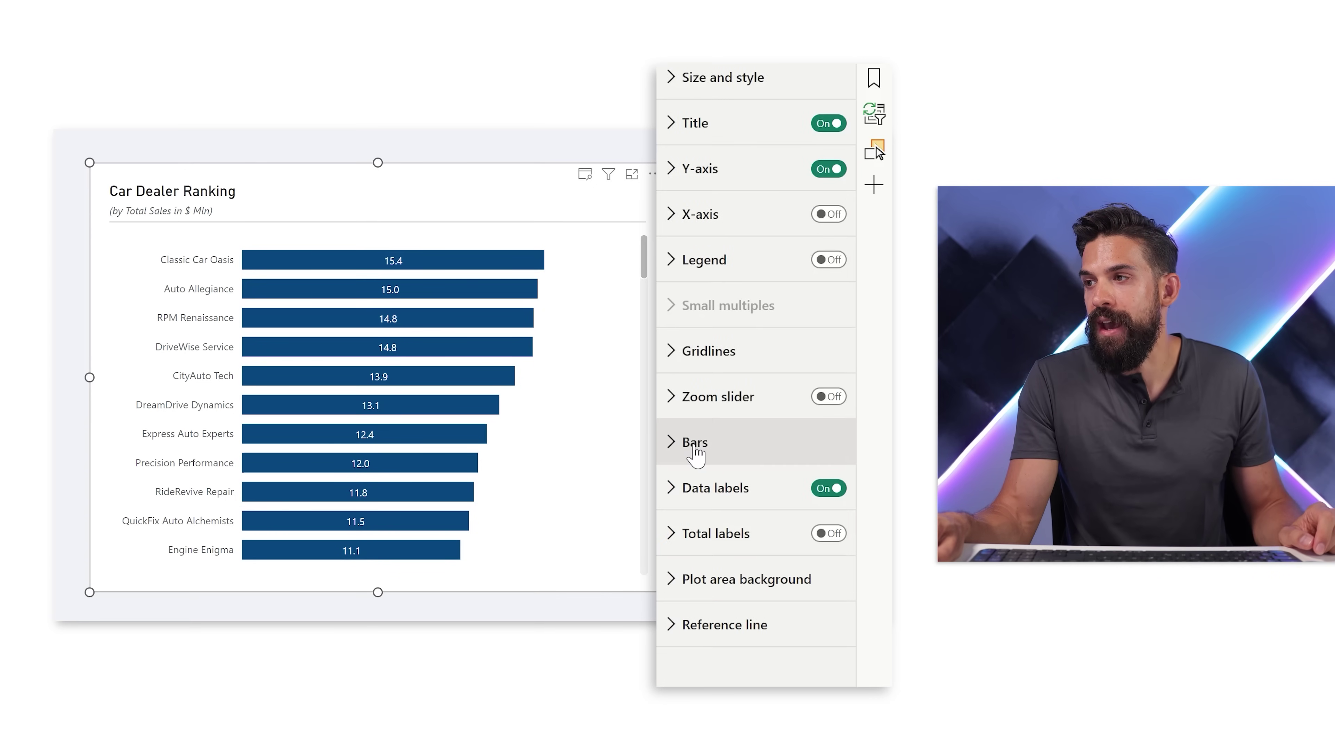
pyautogui.click(827, 533)
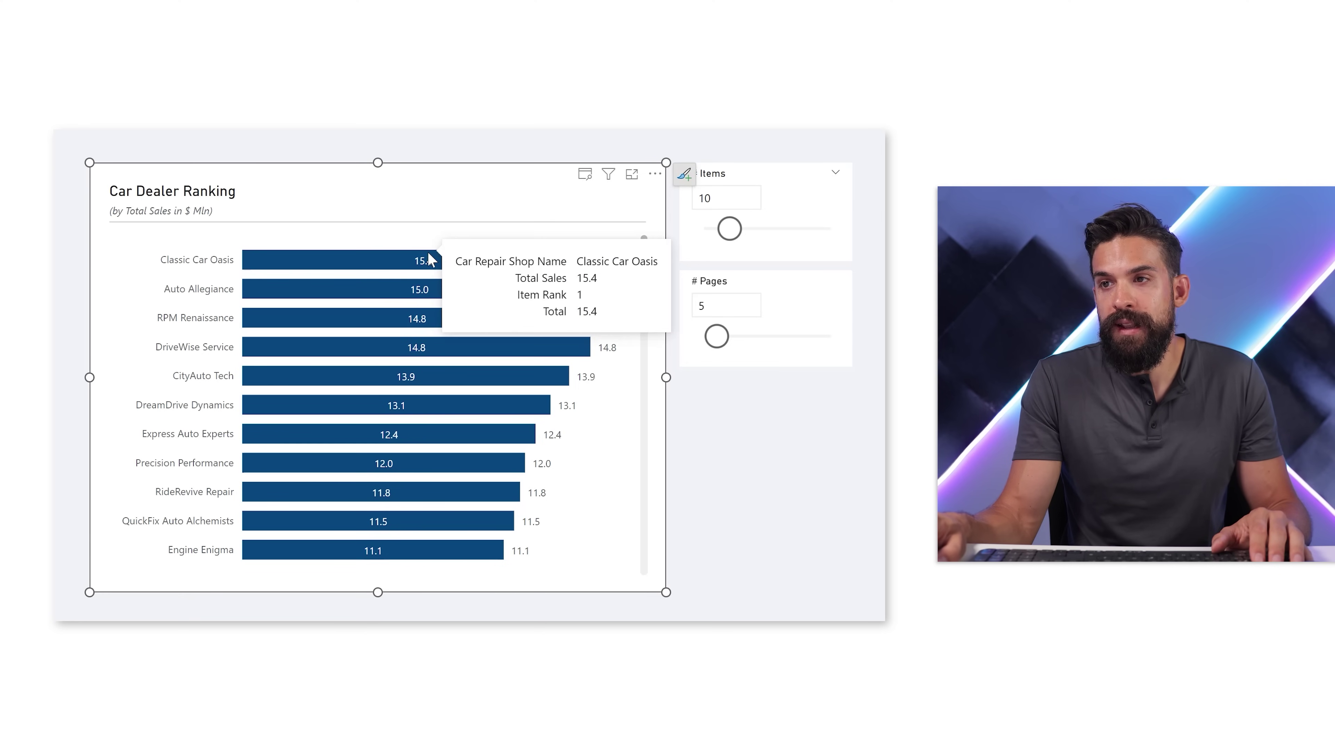
pyautogui.moveTo(360, 550)
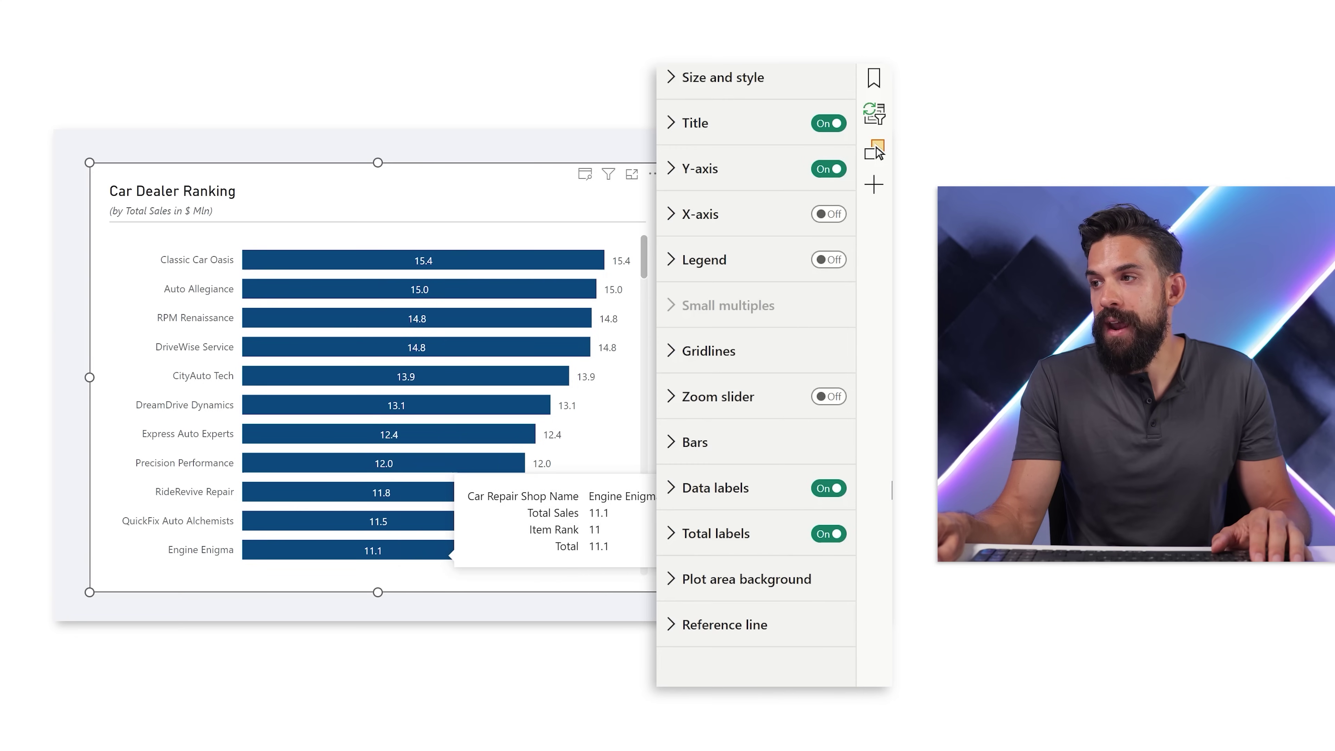
# - Enable the custom label option for the values of the chart's data labels
pyautogui.click(772, 492)
pyautogui.scroll(-5, 741, 531)
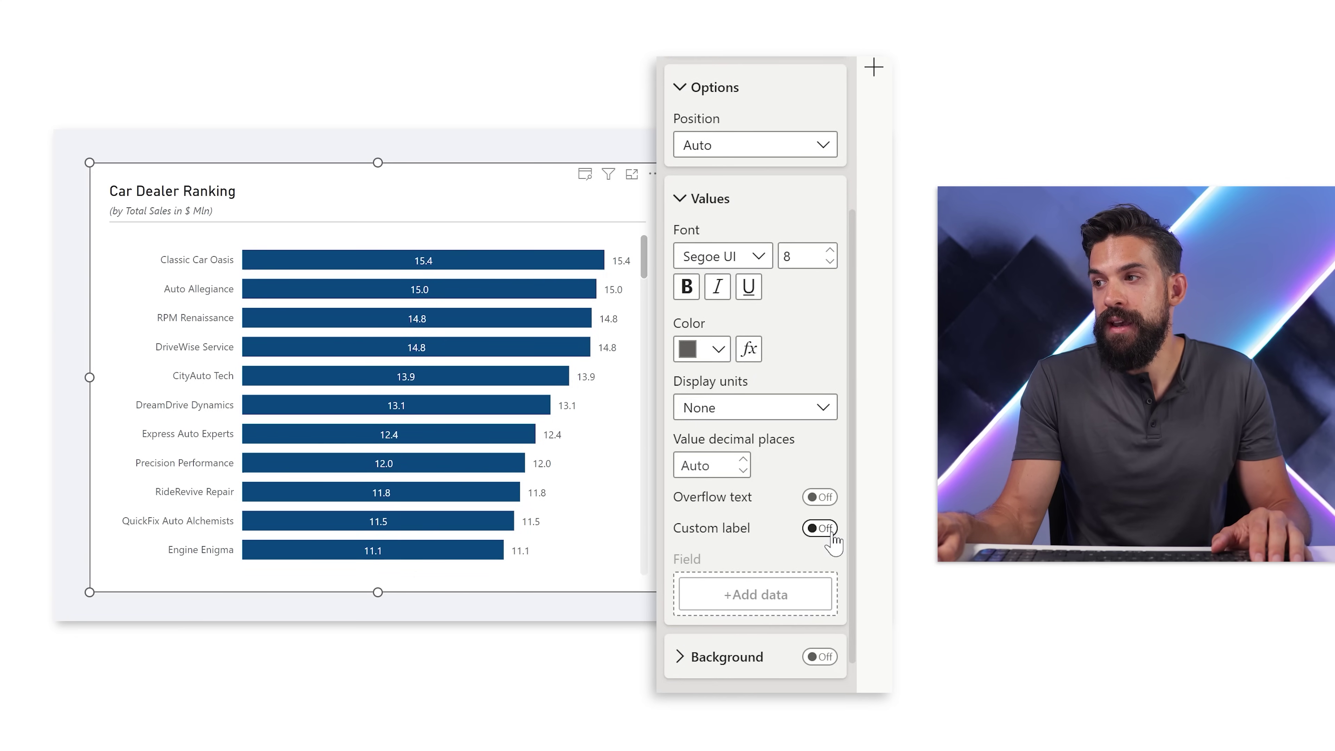
pyautogui.click(818, 530)
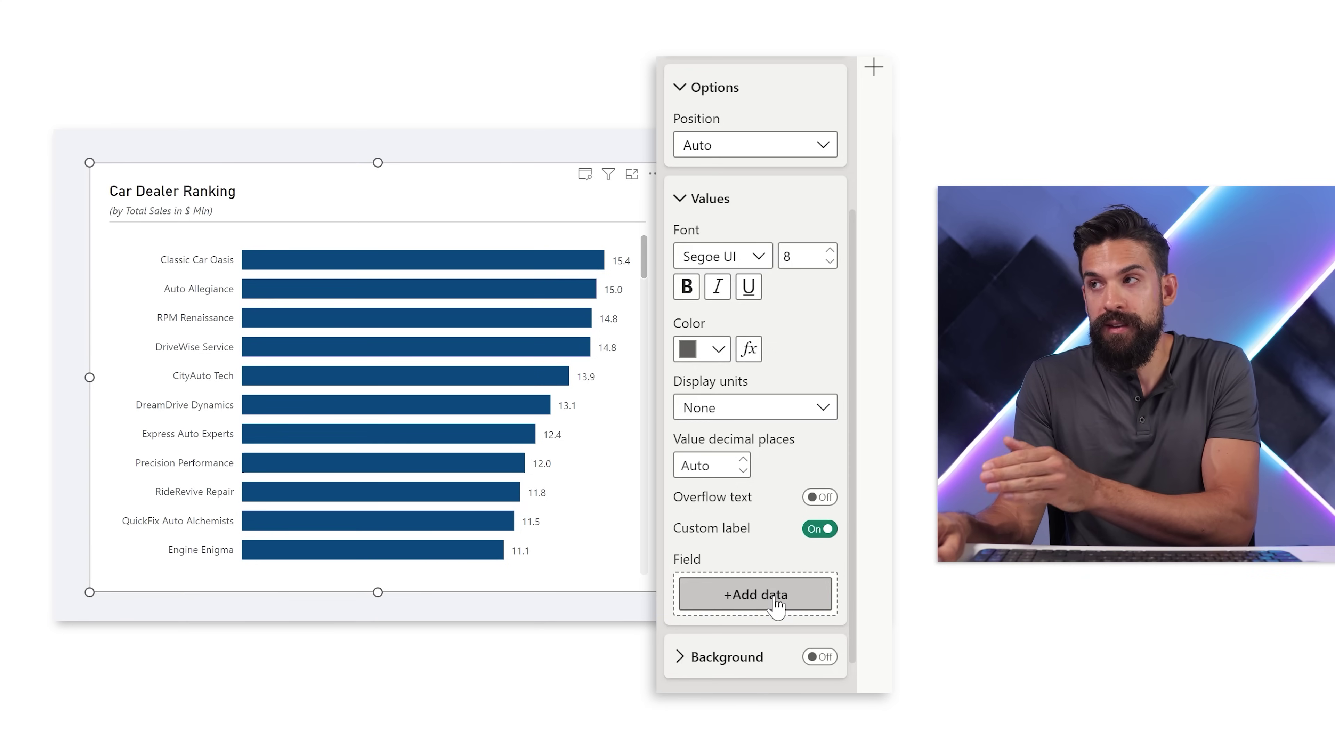
pyautogui.scroll(5, 867, 369)
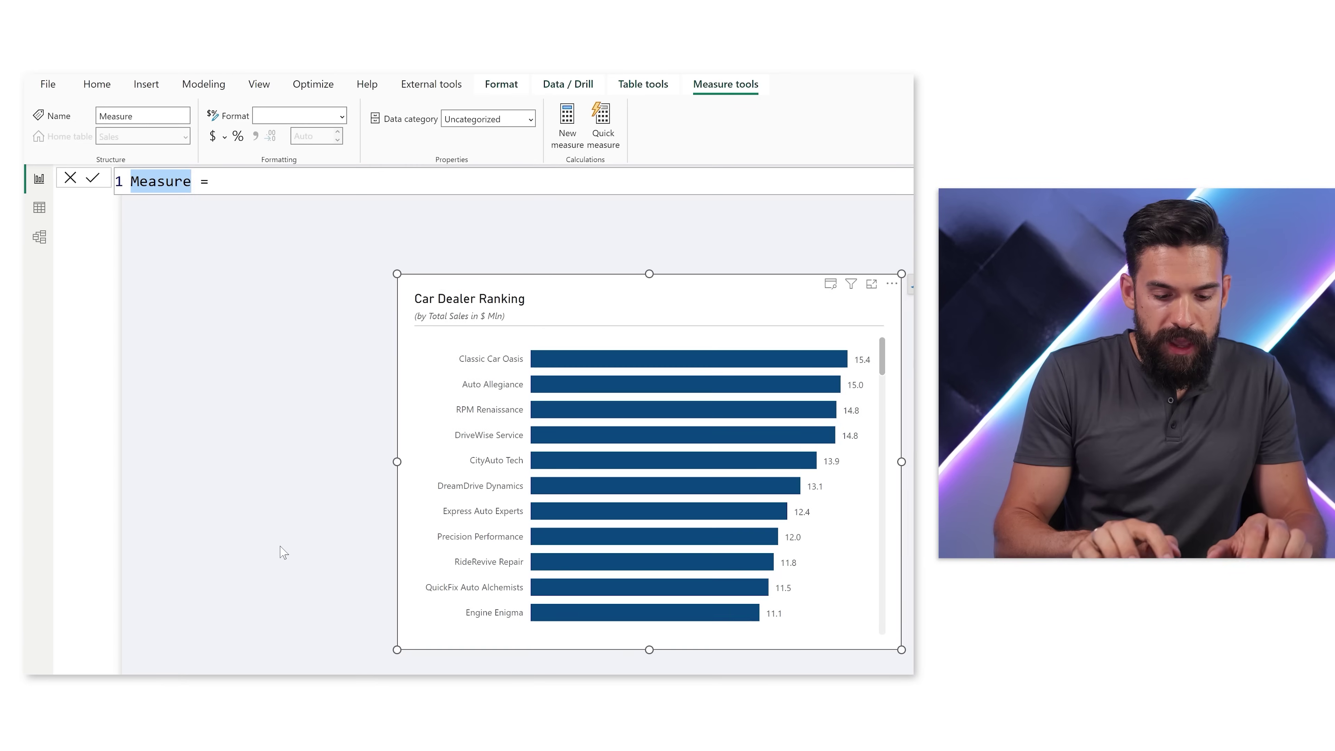
# - Create the measure Item Rank Label = "#" & [Item Rank]
pyautogui.write('Item Rank Label = "#" &')
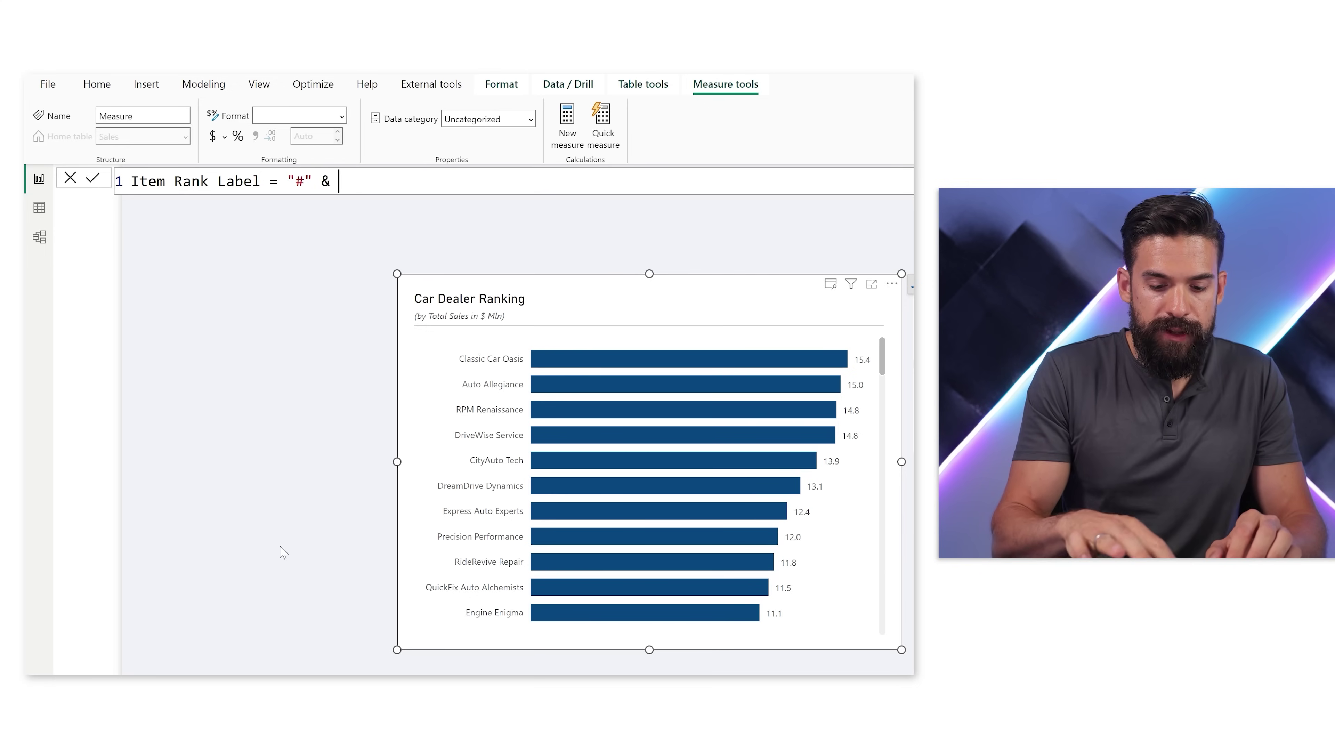
pyautogui.write('[Item Rank]')
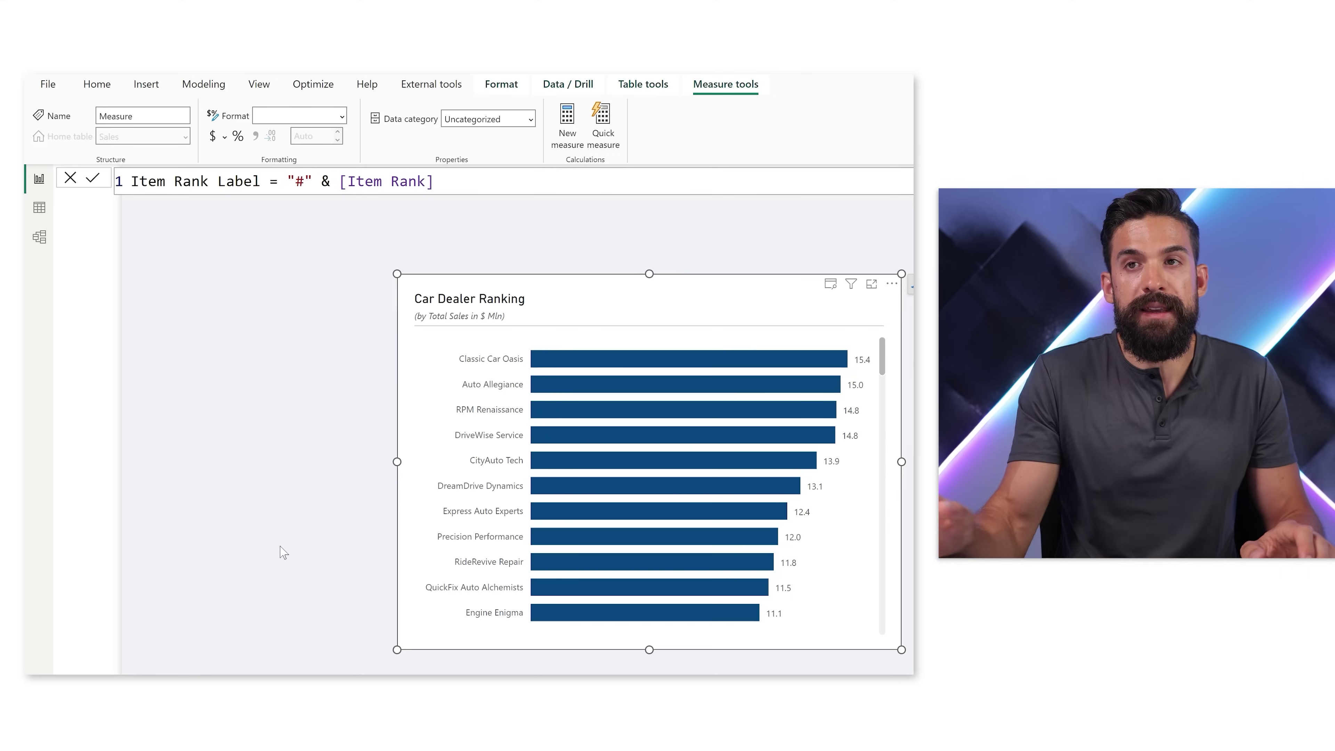
pyautogui.press('Return')
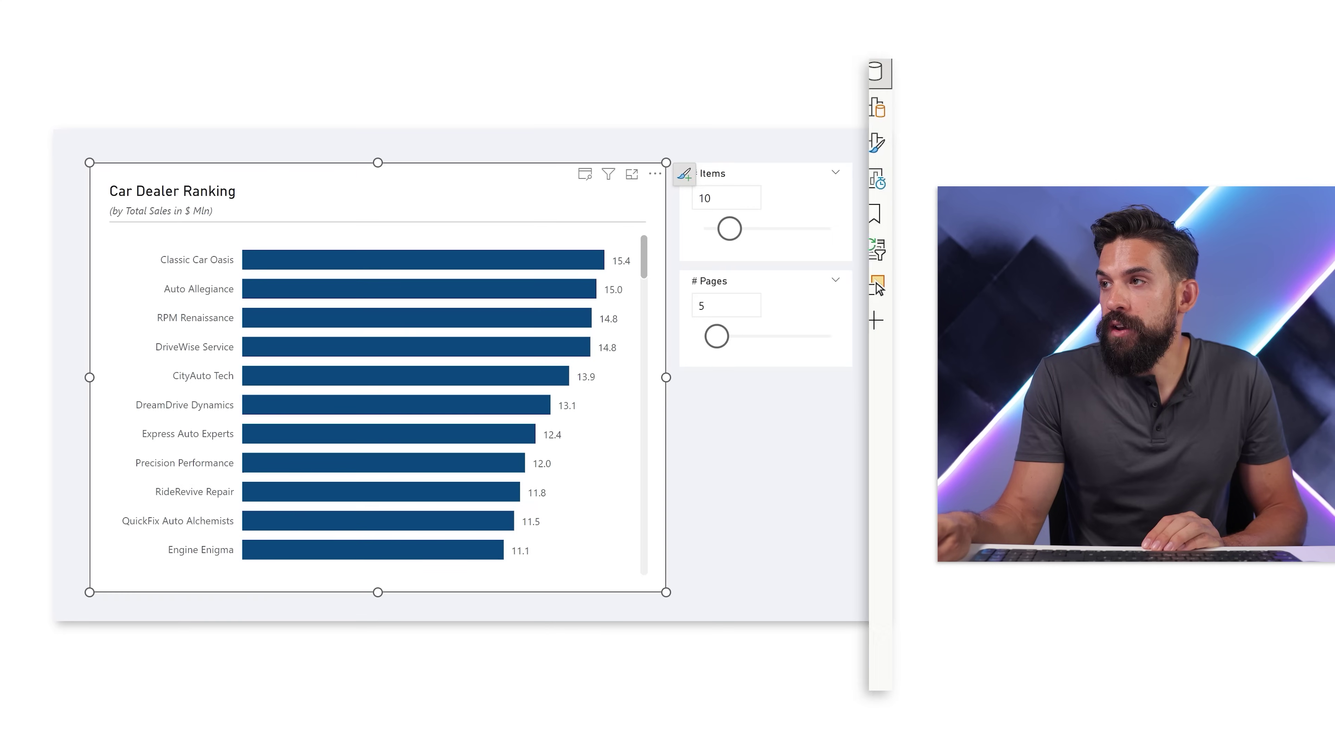
# - Set the data label position of the Total Sales series to Inside base
pyautogui.click(875, 142)
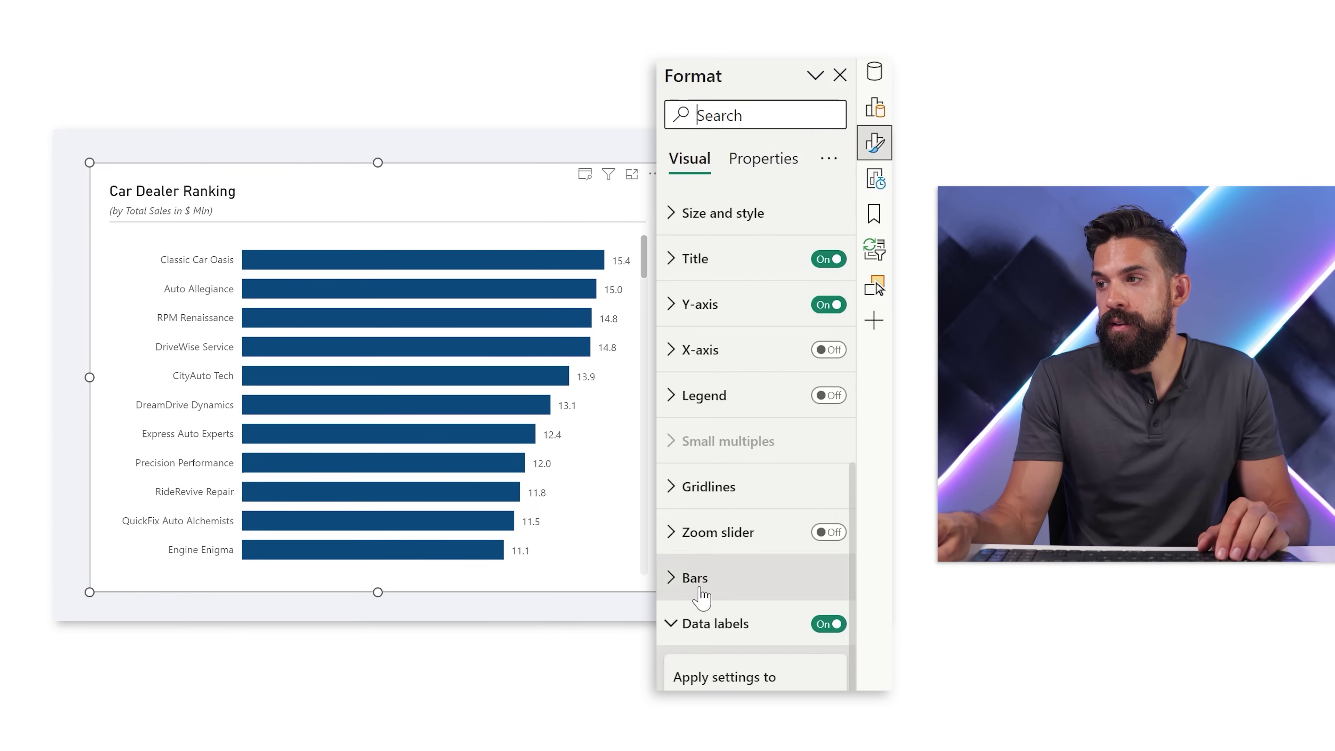
pyautogui.scroll(-3, 736, 583)
pyautogui.scroll(-6, 769, 599)
pyautogui.click(790, 246)
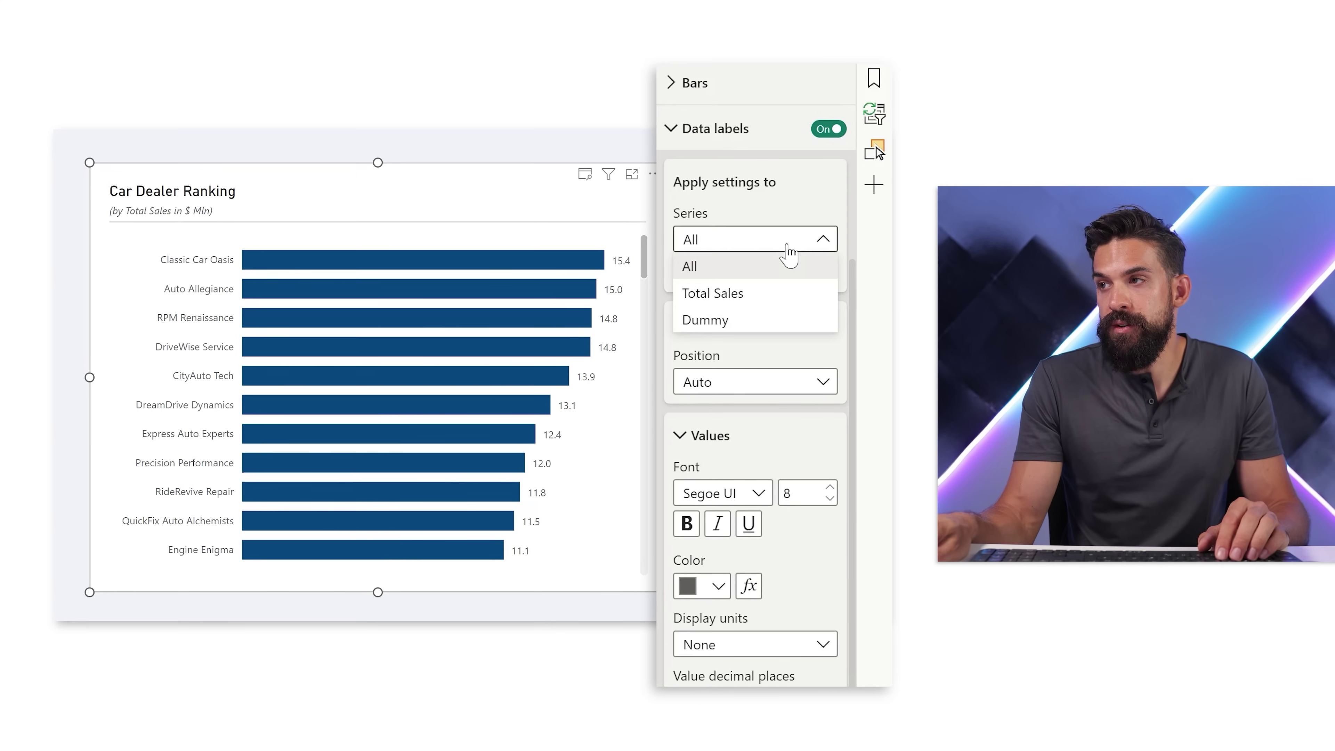
pyautogui.click(758, 306)
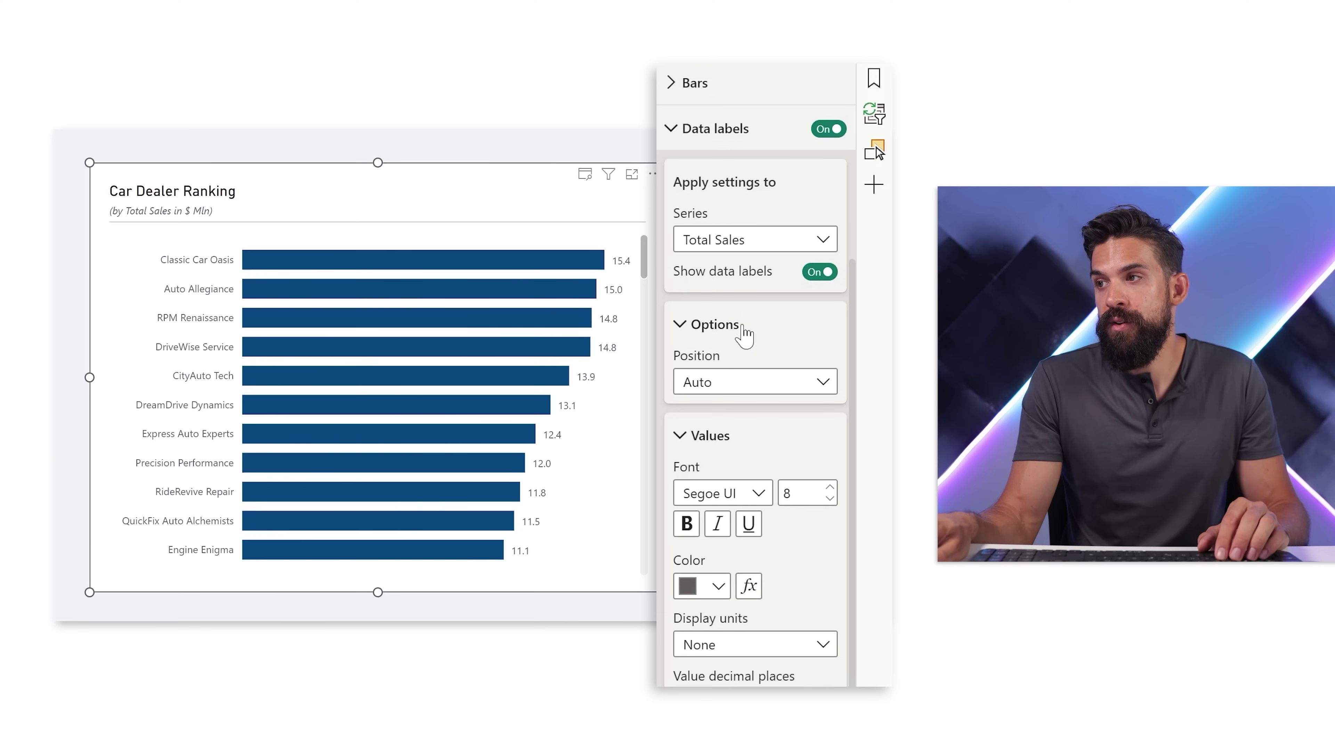
pyautogui.click(741, 386)
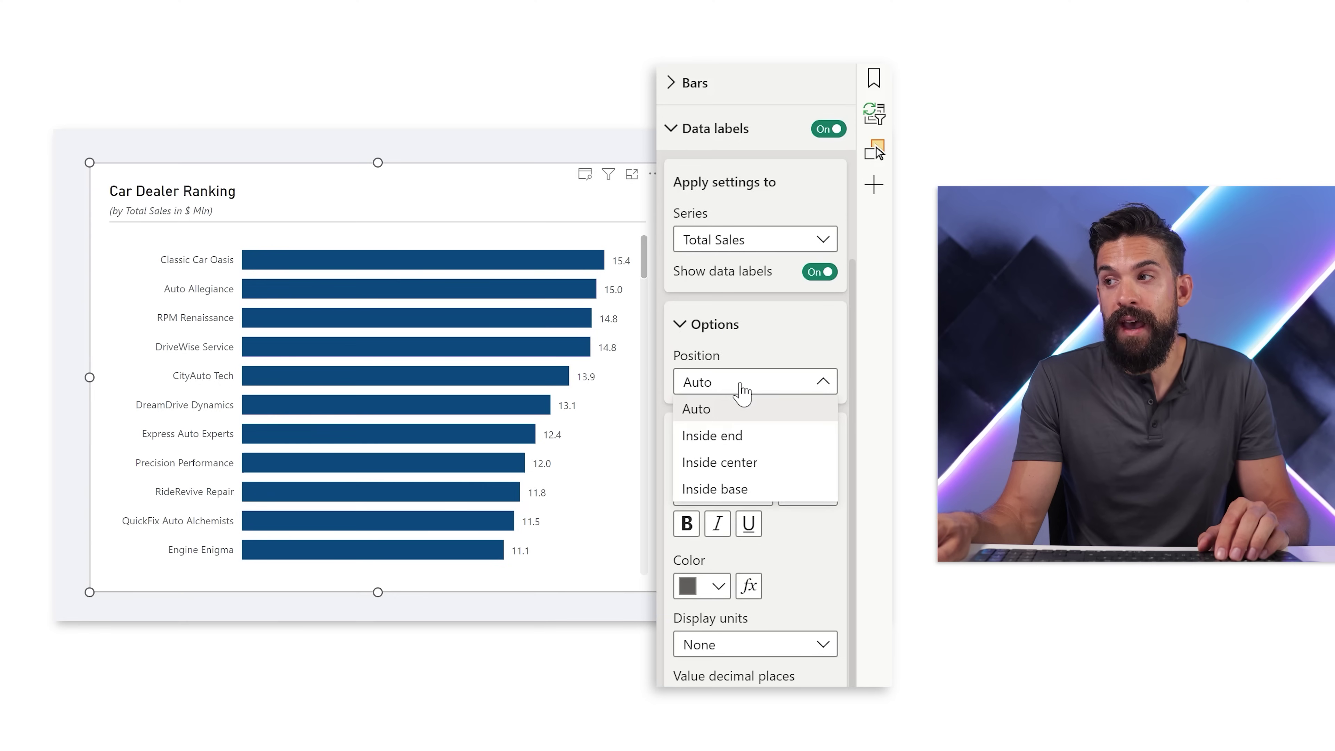
pyautogui.click(721, 491)
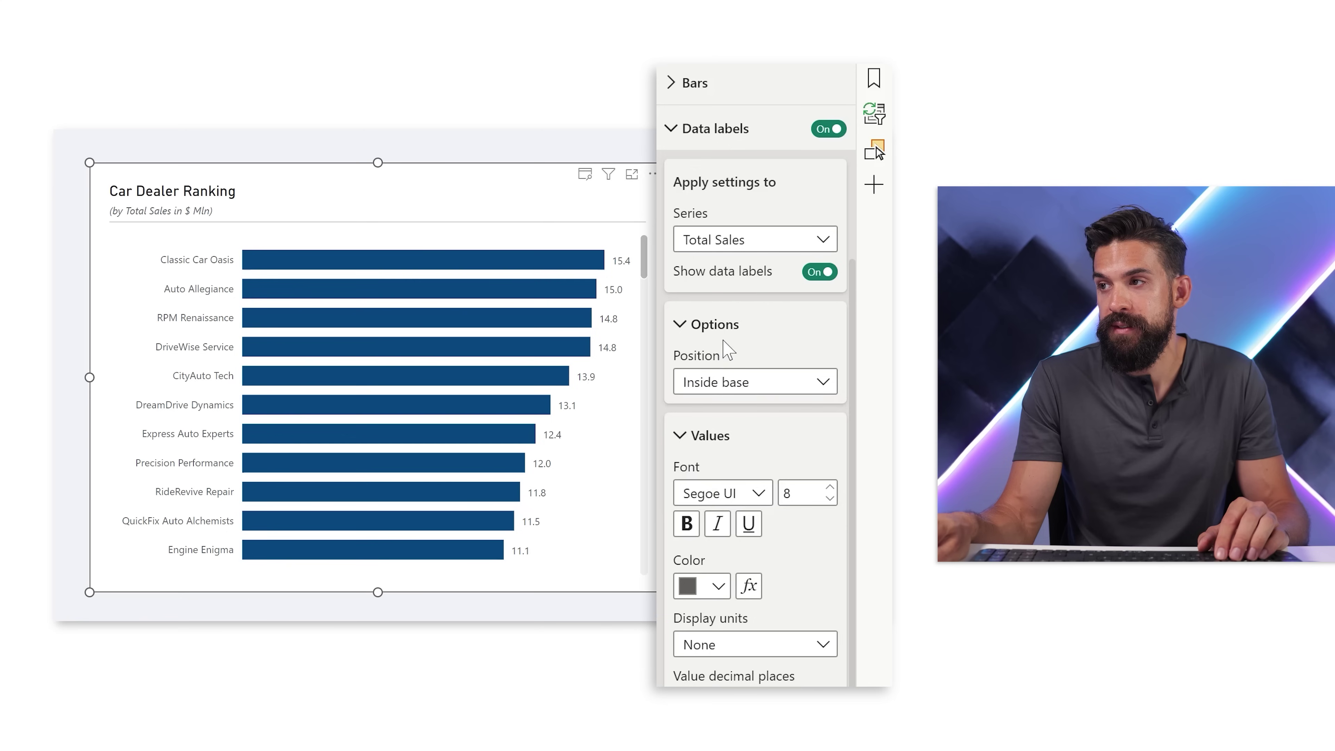
pyautogui.click(724, 328)
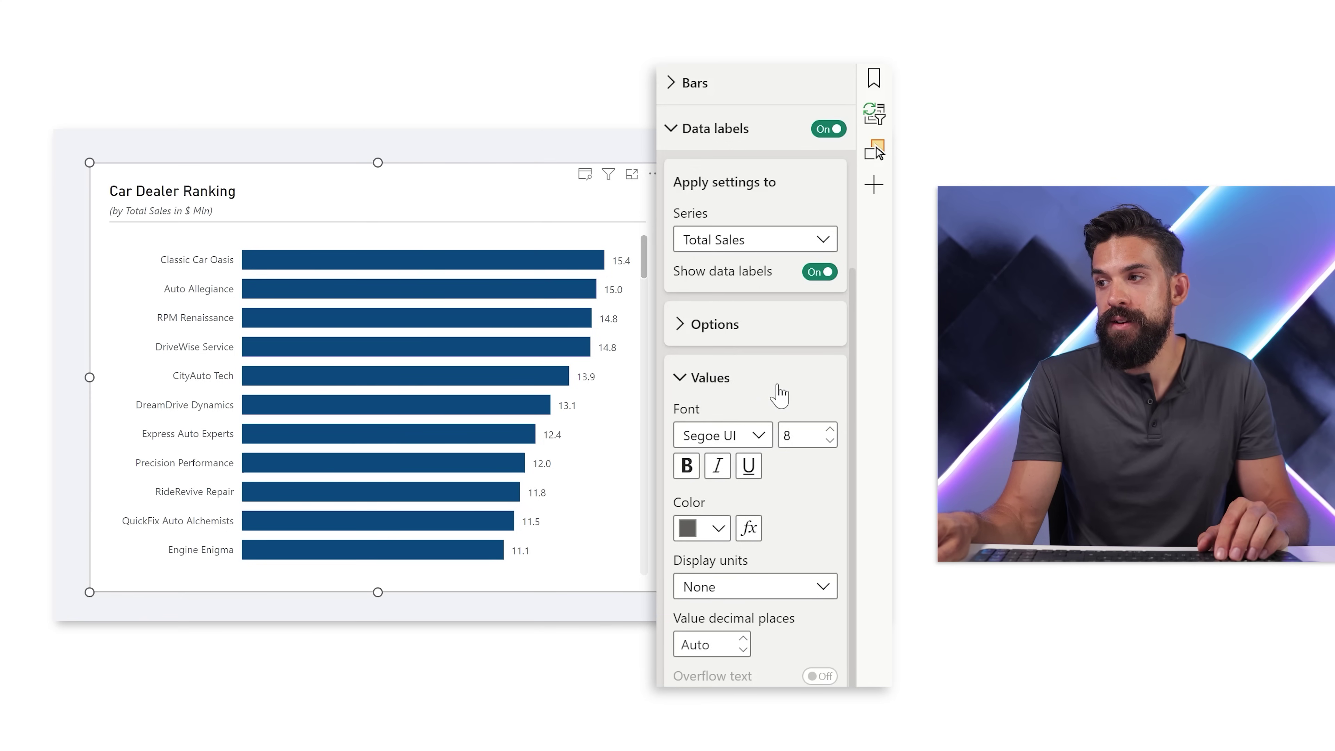
# - Assign the Item Rank Label measure from the Sales table as the custom label field of the Total Sales data labels
pyautogui.scroll(-3, 762, 673)
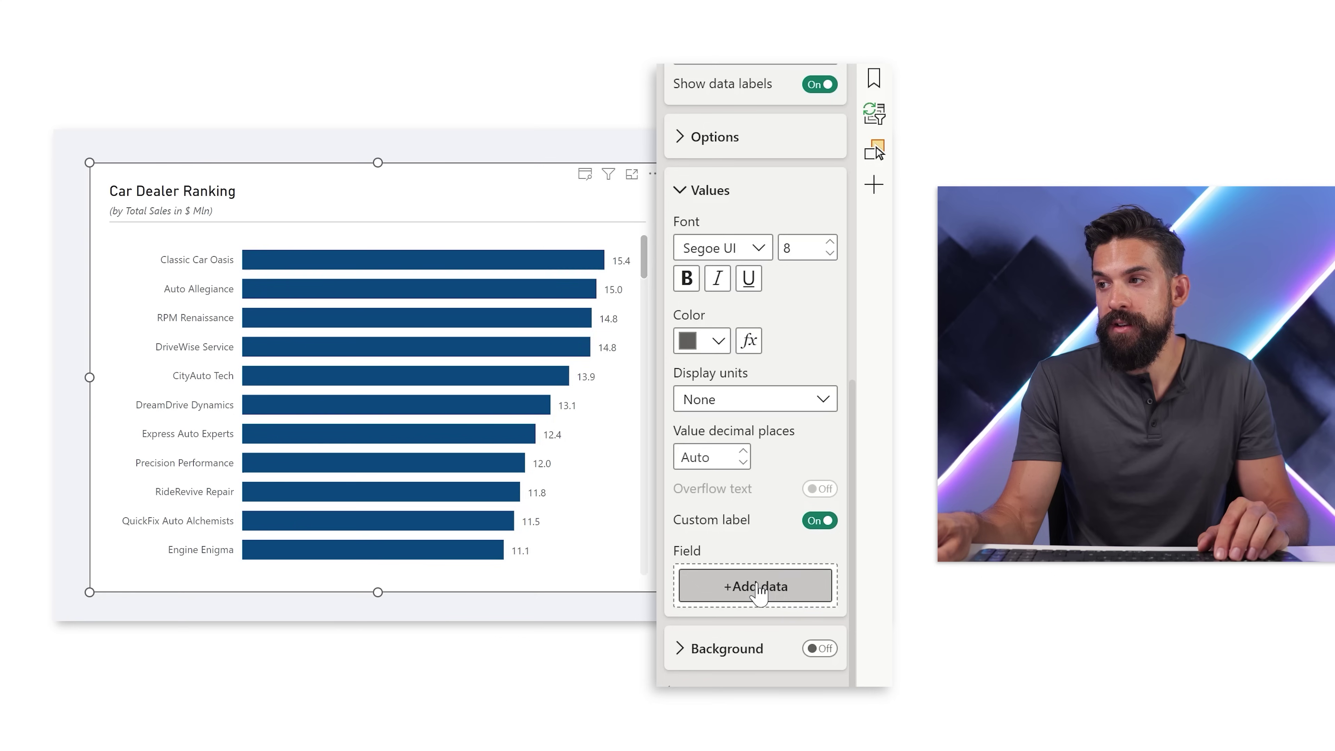
pyautogui.click(757, 588)
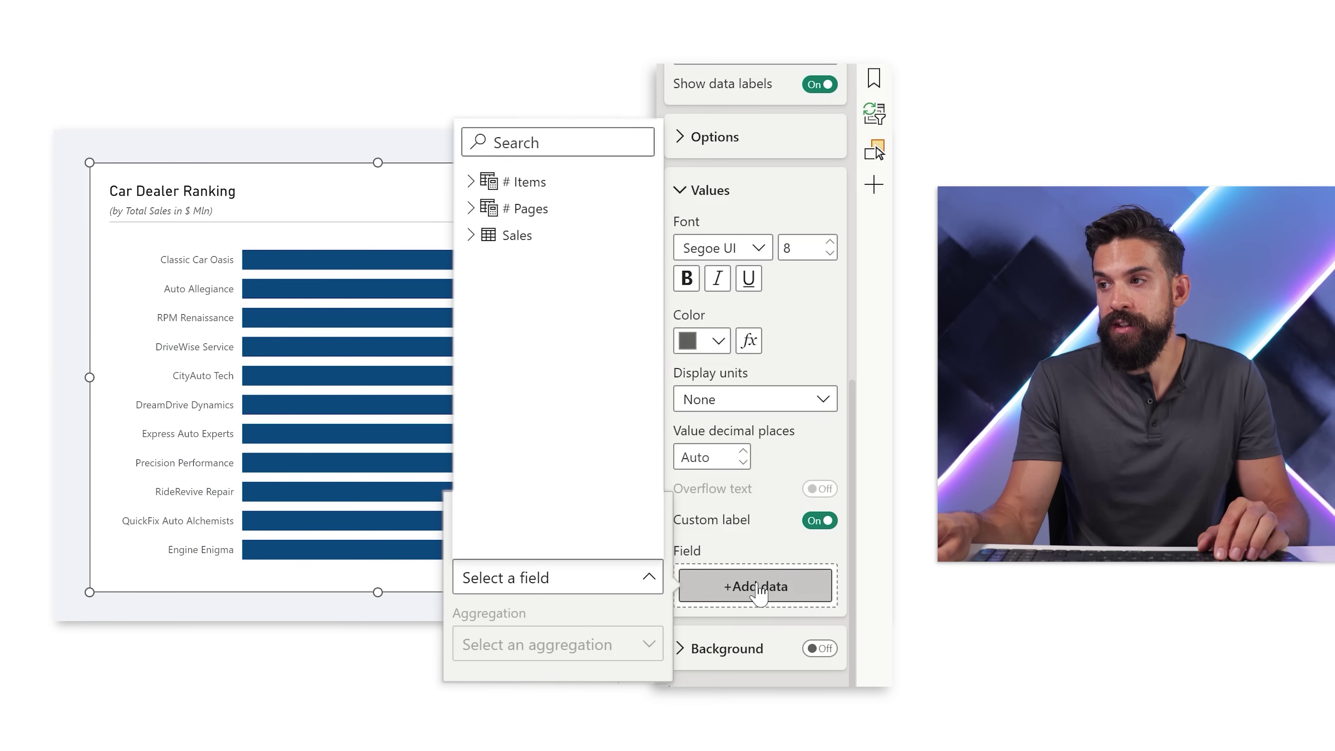
pyautogui.click(470, 236)
pyautogui.click(565, 342)
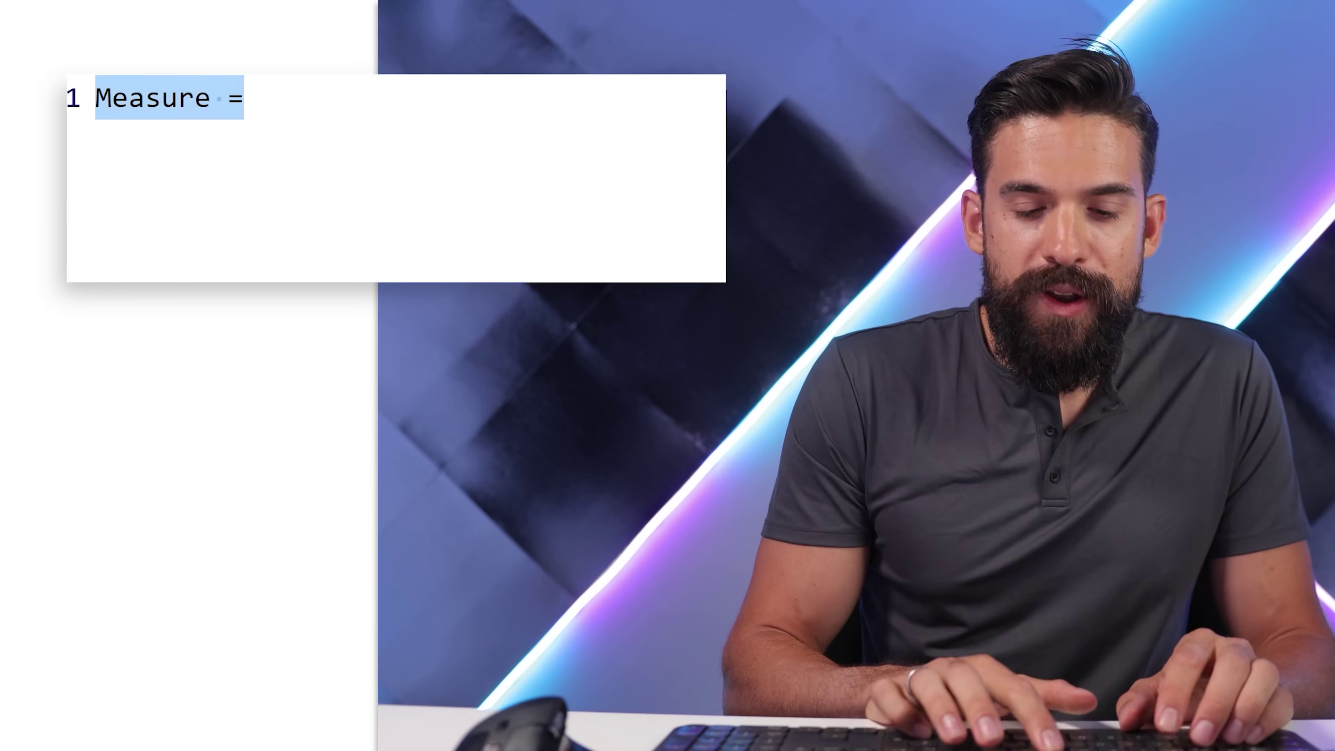
# - Name the new measure "Item Filter" and start its formula on a new line
pyautogui.write('Item Filter ')
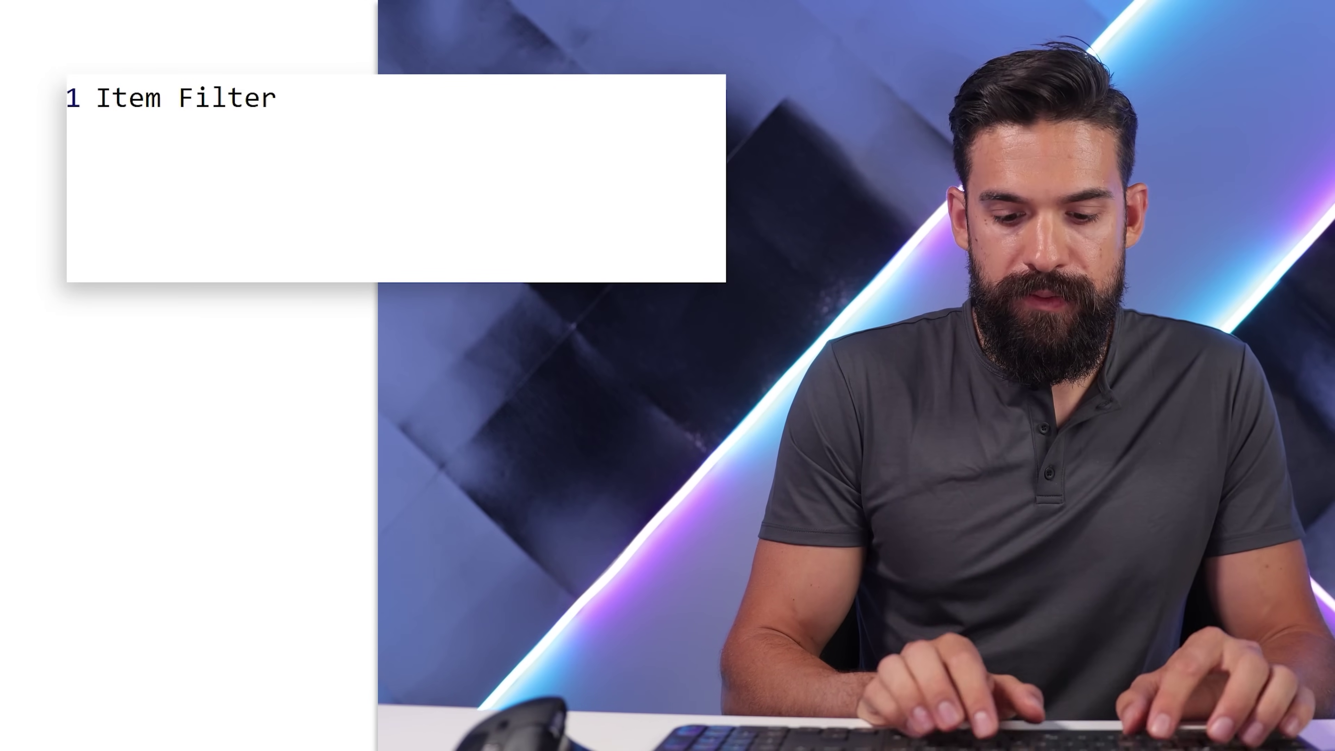
pyautogui.write('=')
pyautogui.press('Return')
# - Define the variable _Page in the Item Filter measure as [# Pages Value]
pyautogui.write('V')
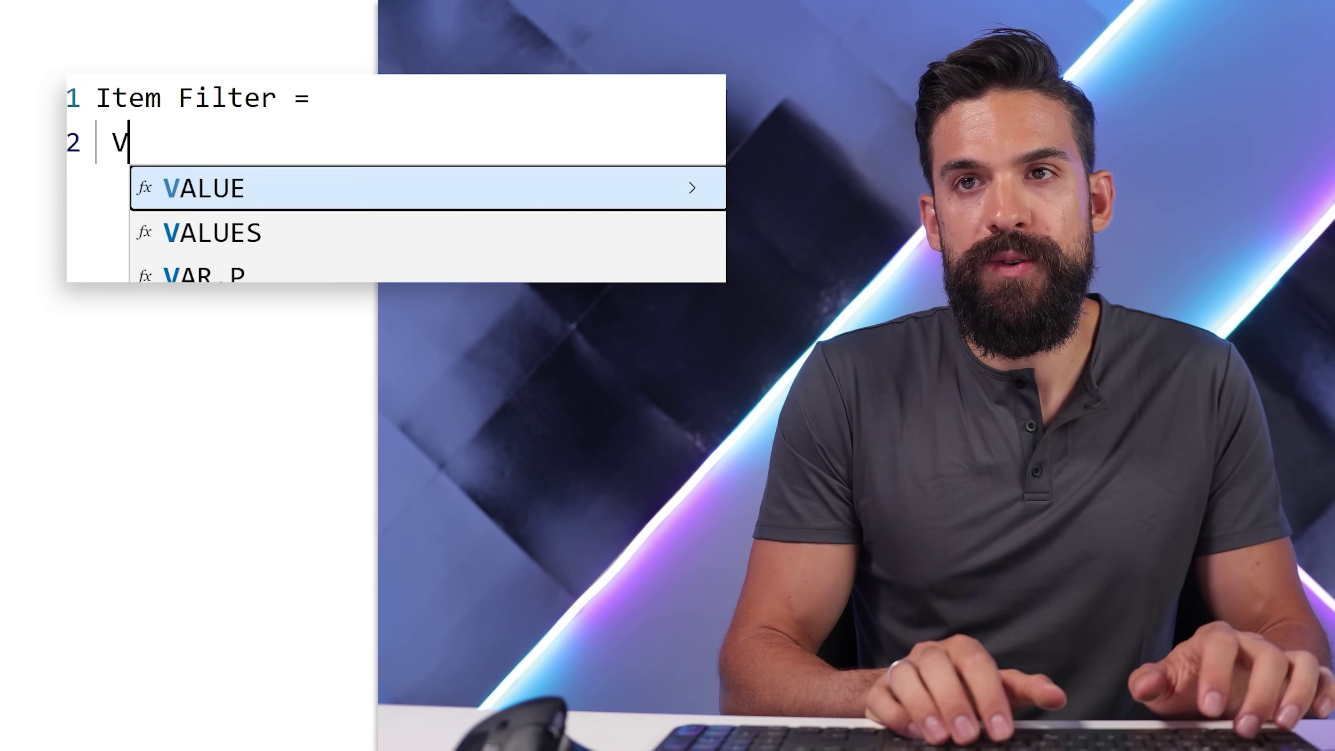
pyautogui.write('AR _PA')
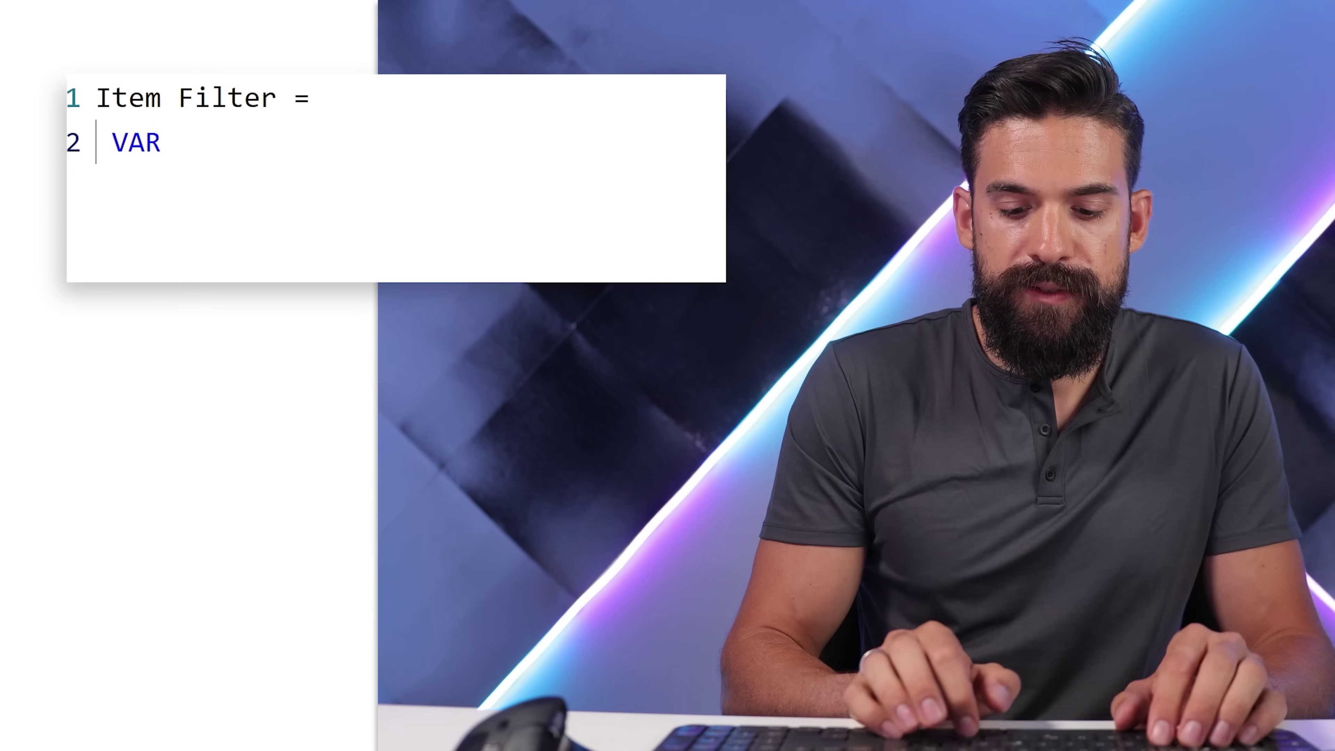
pyautogui.write('ge')
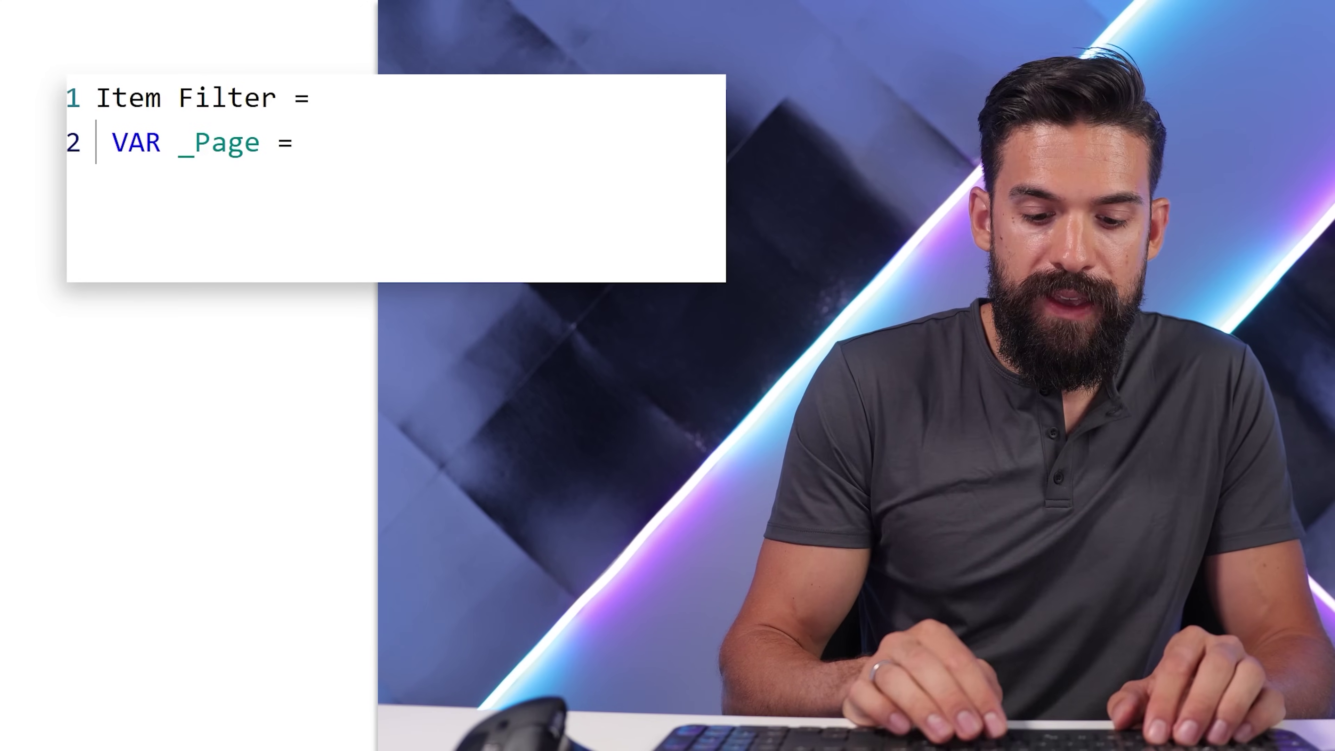
pyautogui.write(' =')
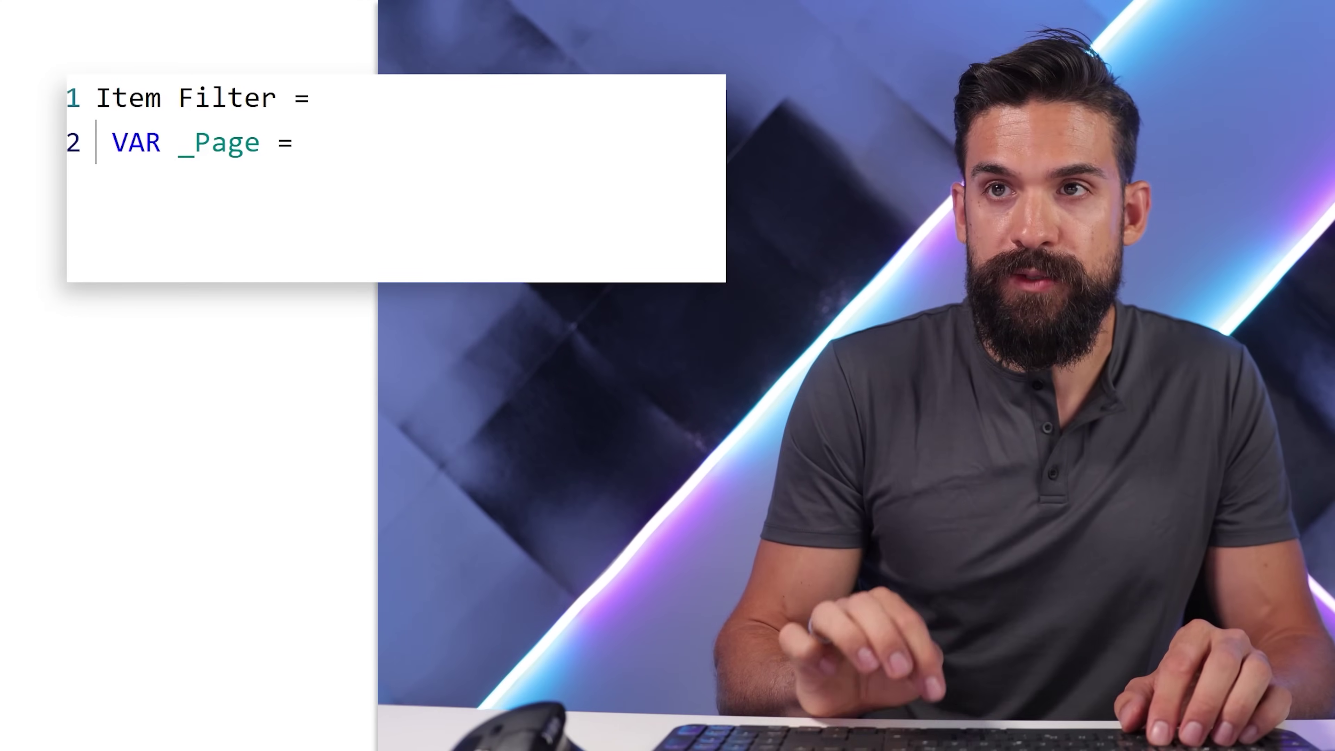
pyautogui.write('#')
pyautogui.write(' [')
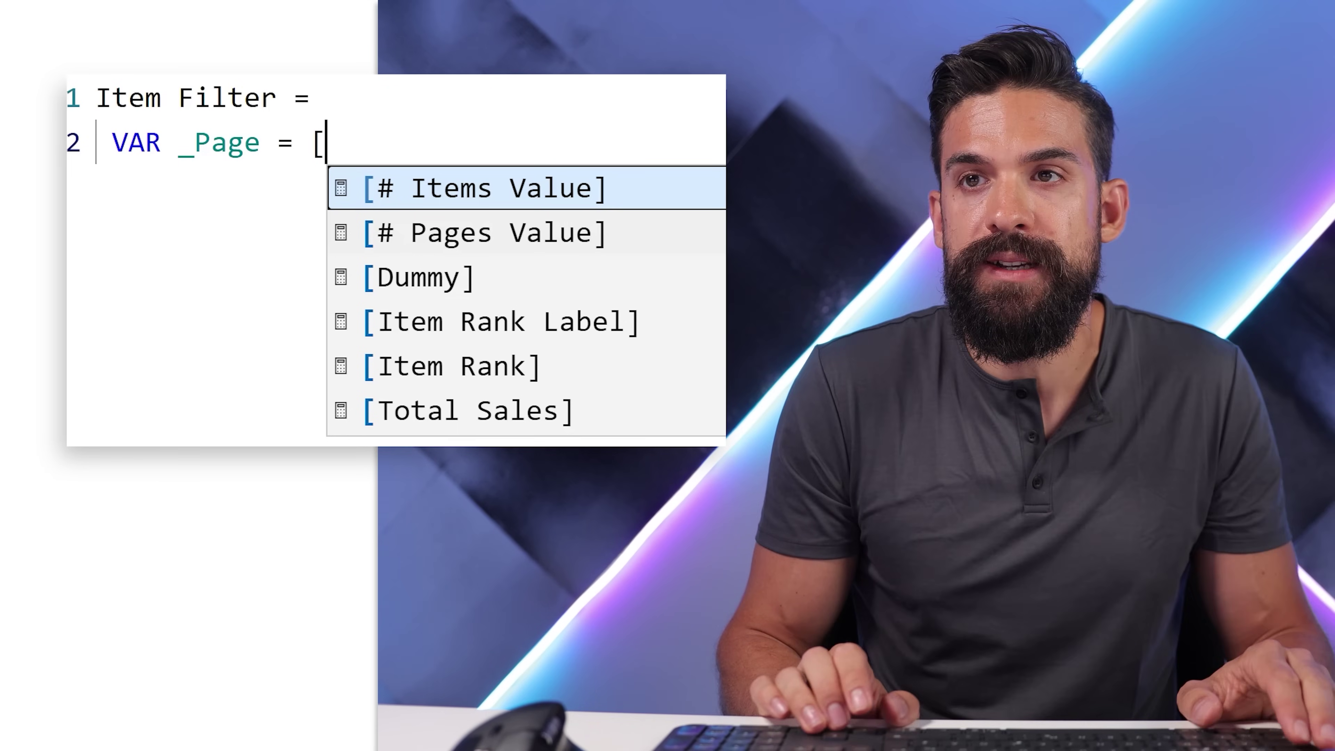
pyautogui.press('Down')
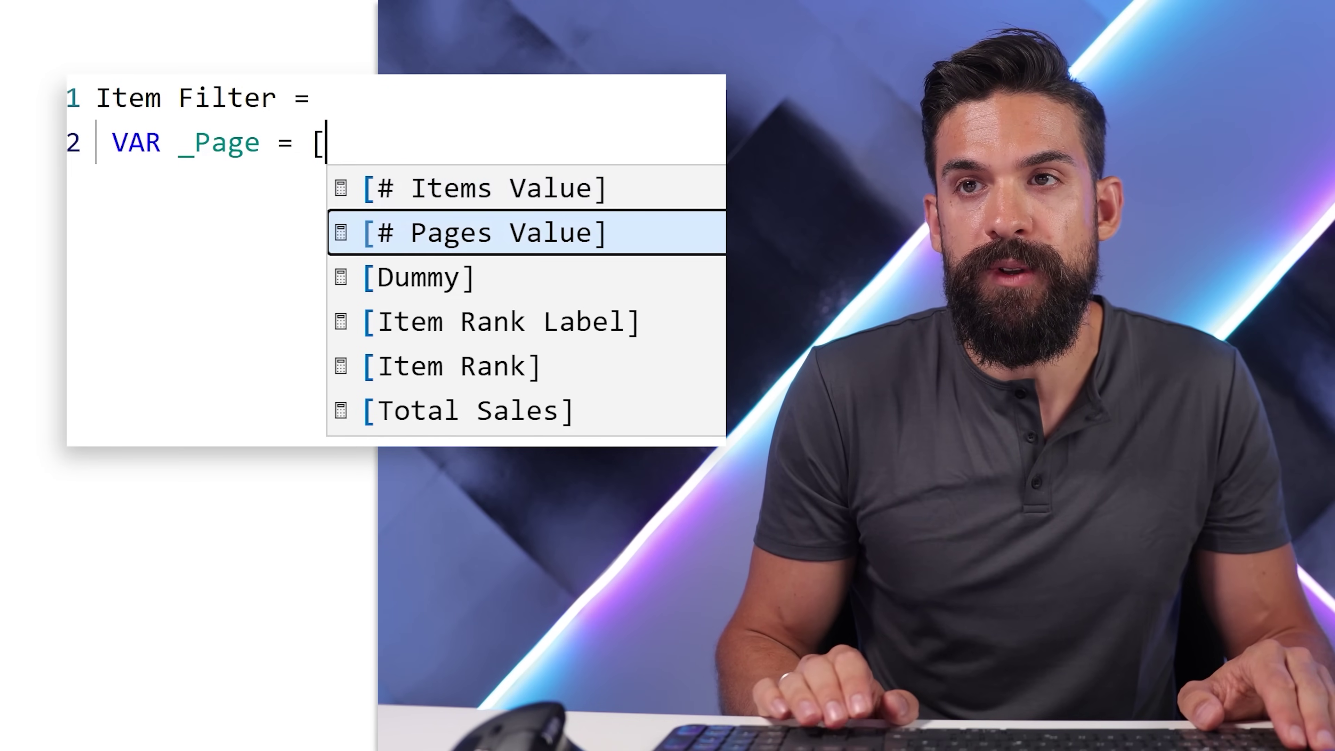
pyautogui.press('Tab')
# - Add a second variable, _Number_of_Items, on a new line of the Item Filter measure and set it to [# Items Value]
pyautogui.hotkey('shift', 'Return')
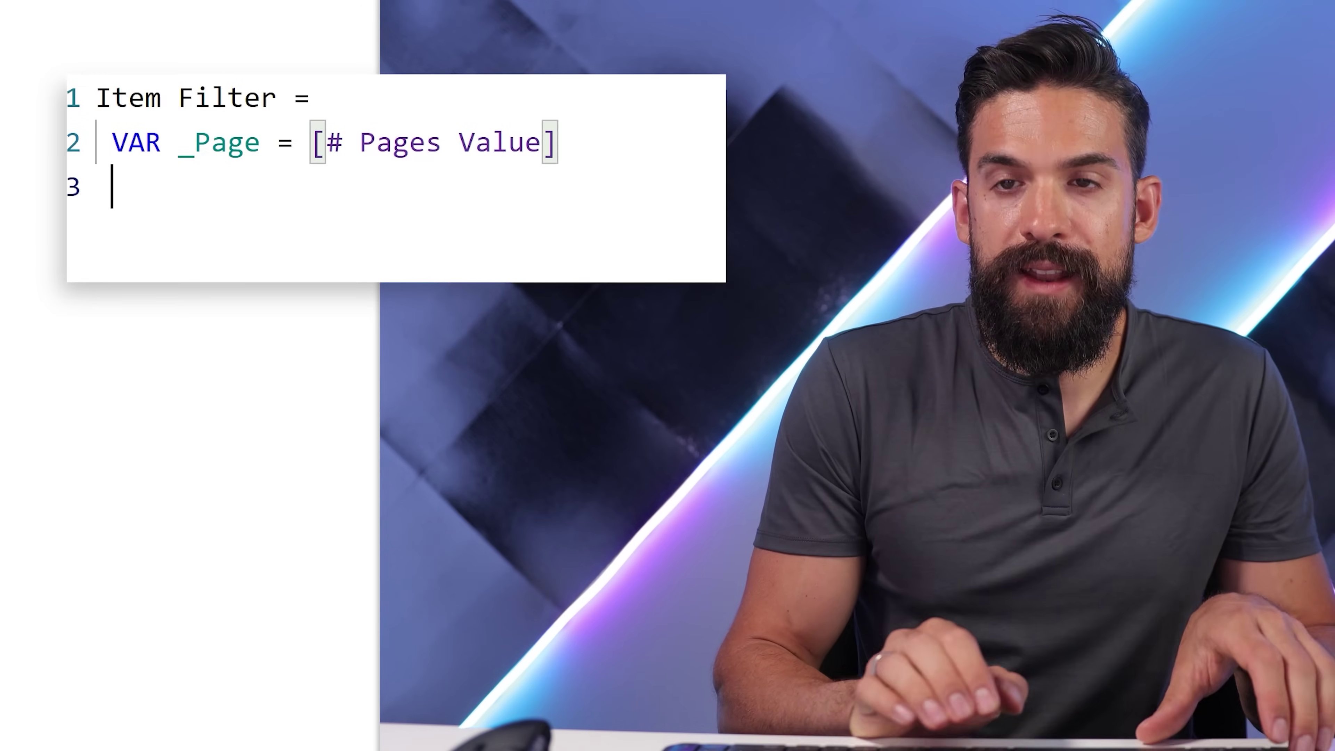
pyautogui.write('VAR ')
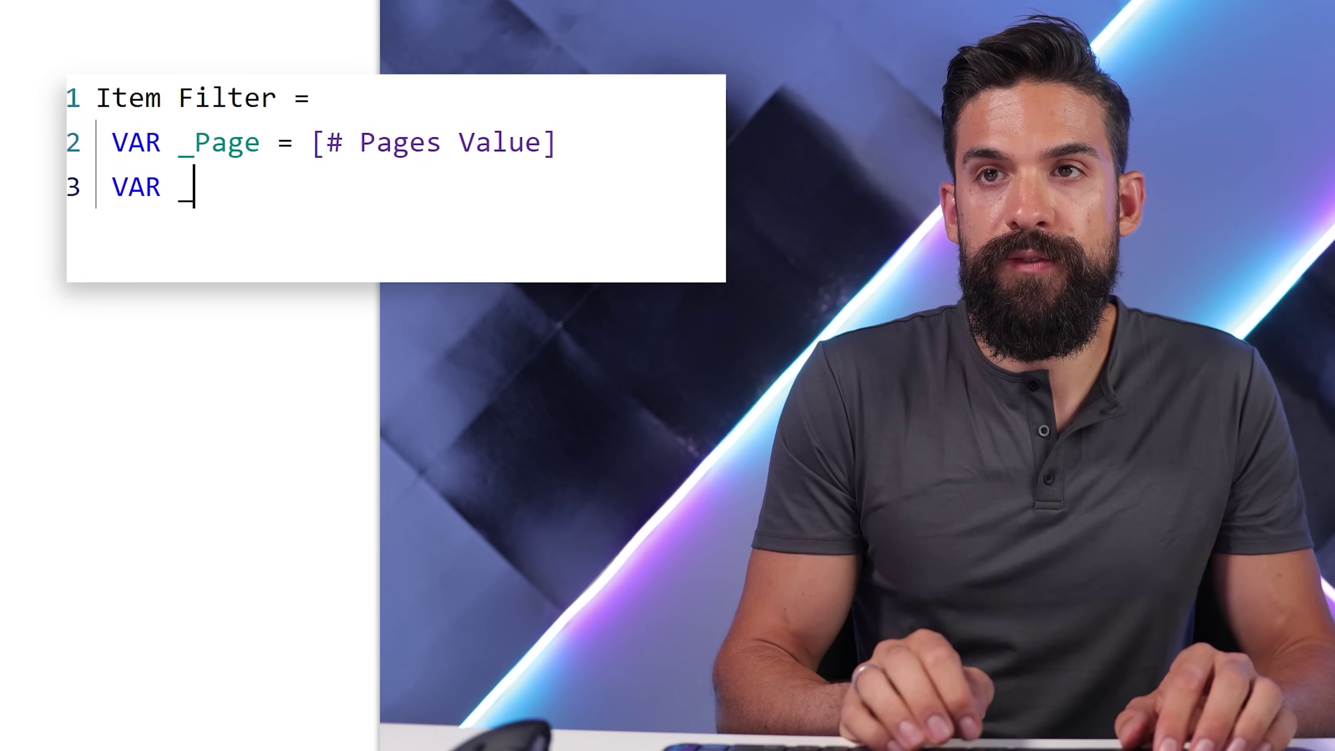
pyautogui.write('_I')
pyautogui.press('BackSpace')
pyautogui.write('N')
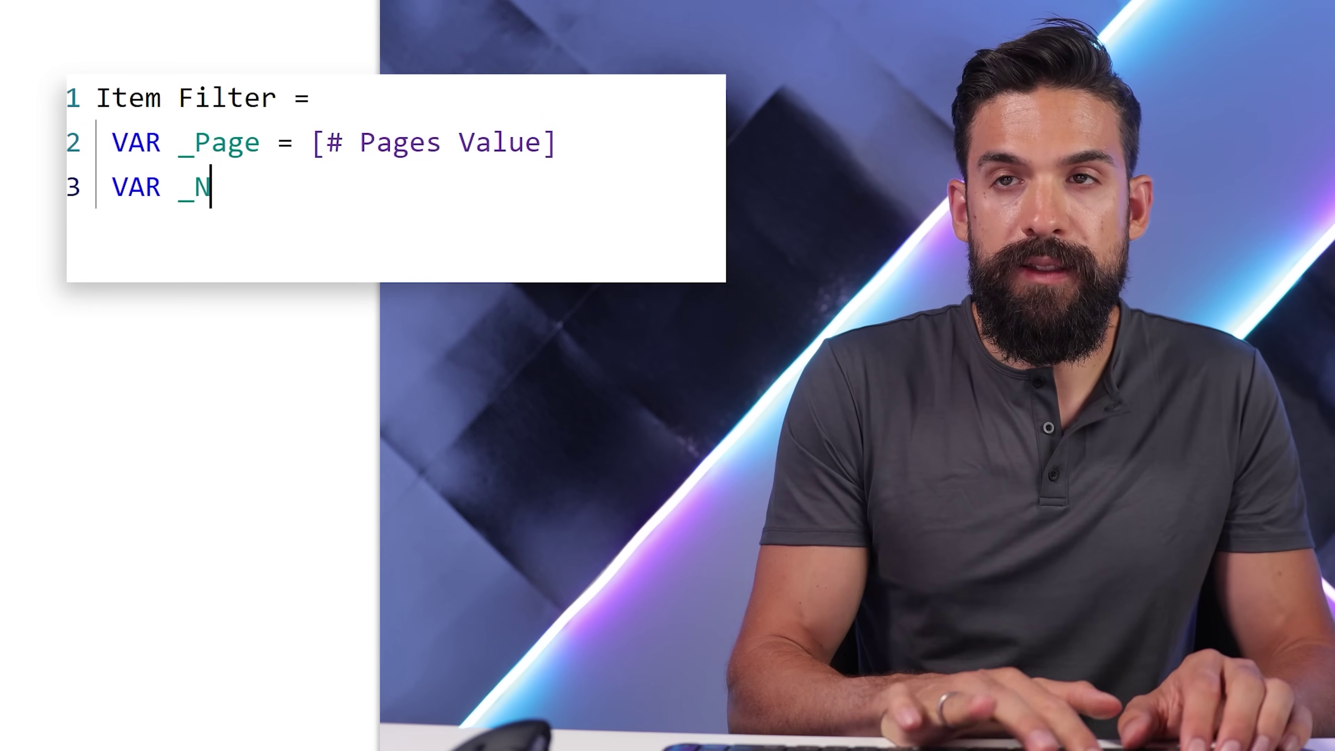
pyautogui.write('umber_of')
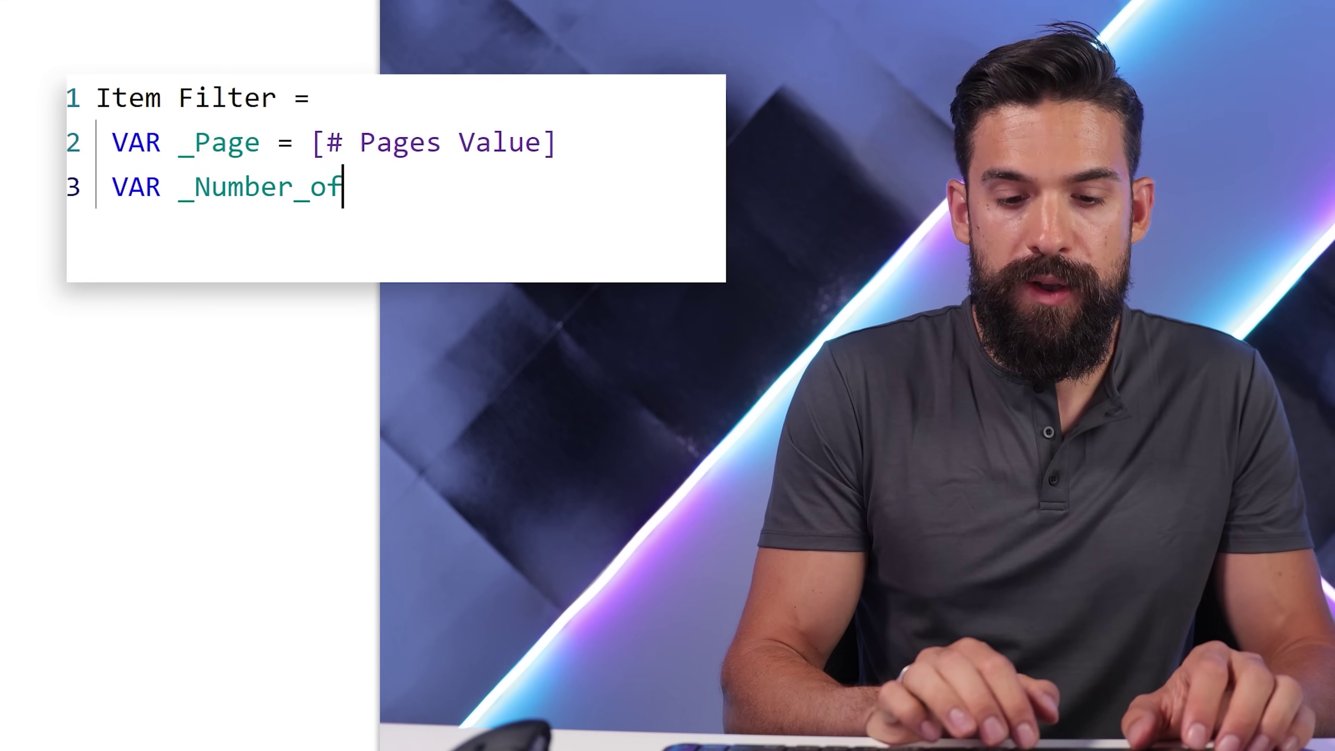
pyautogui.write('_Item')
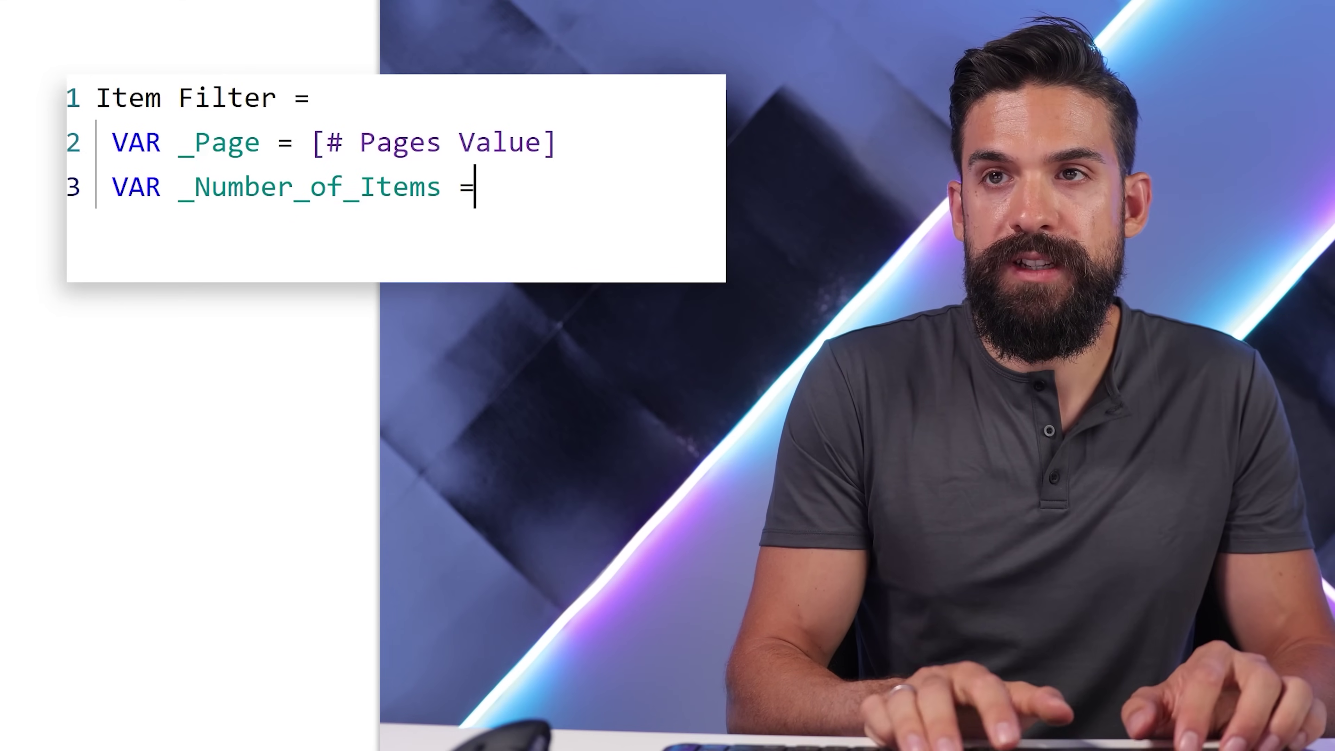
pyautogui.write('s = [')
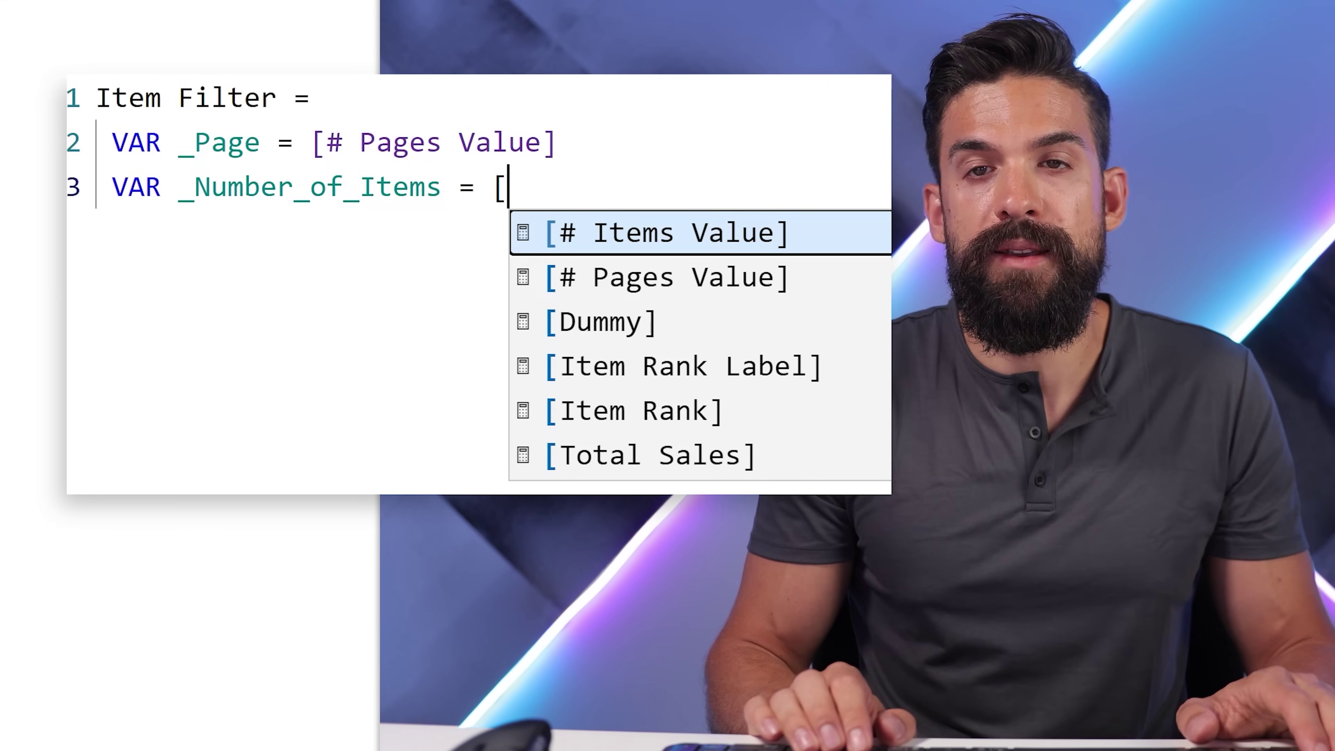
pyautogui.press('Tab')
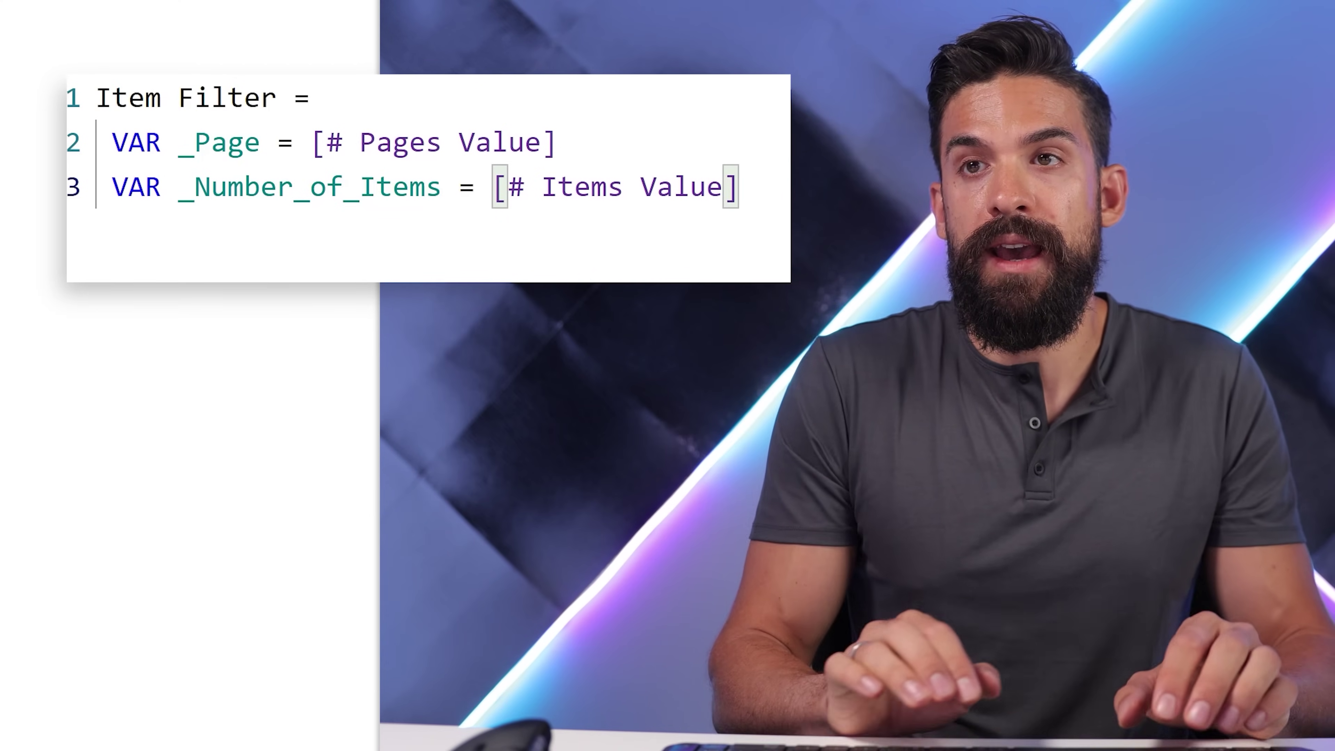